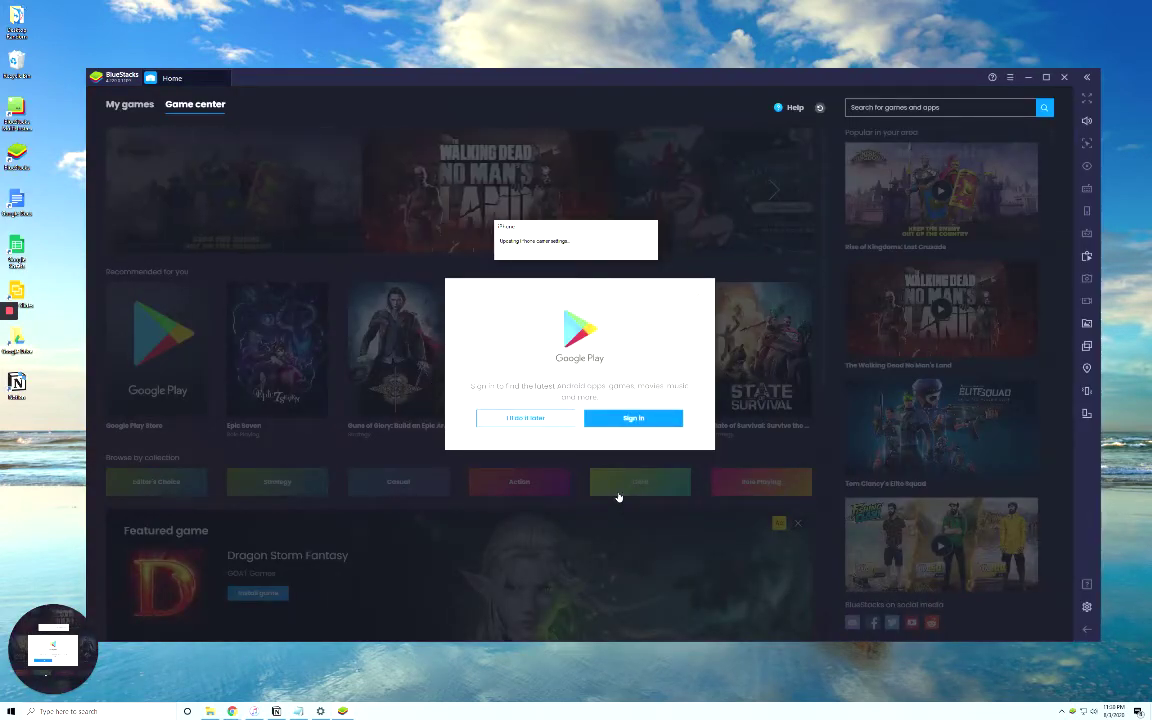
- Postpone the Google Play sign-in and complete the introductory tour of the game center
left_click(525, 418)
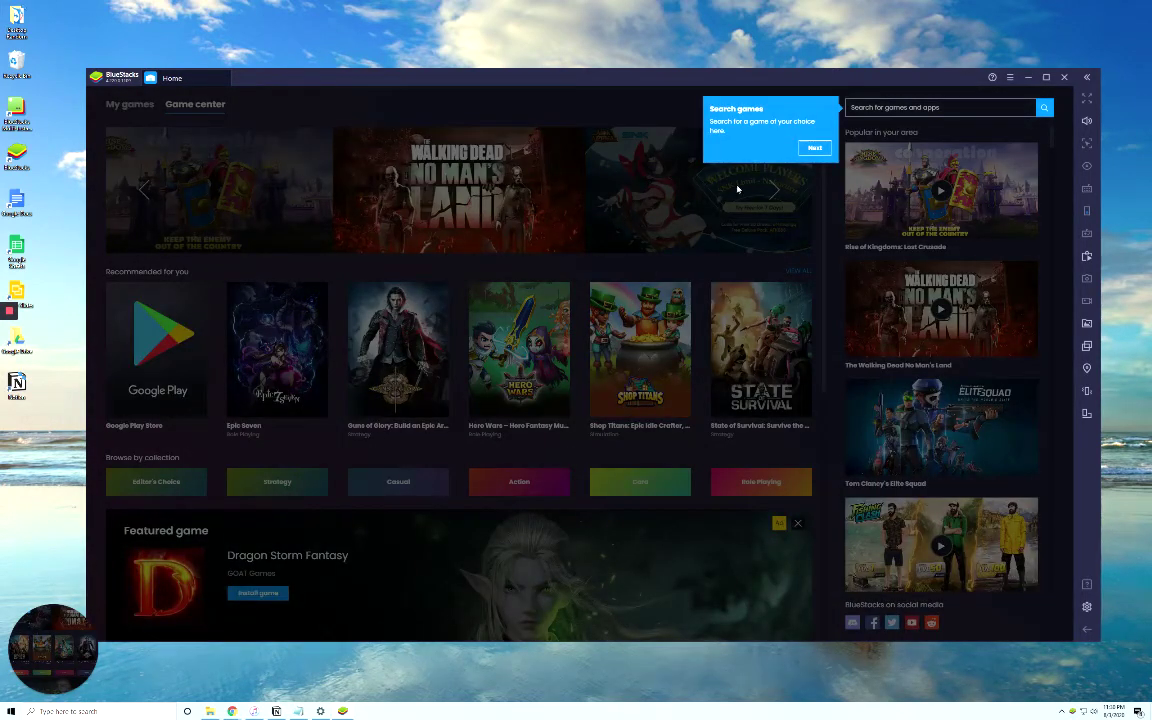
left_click(818, 149)
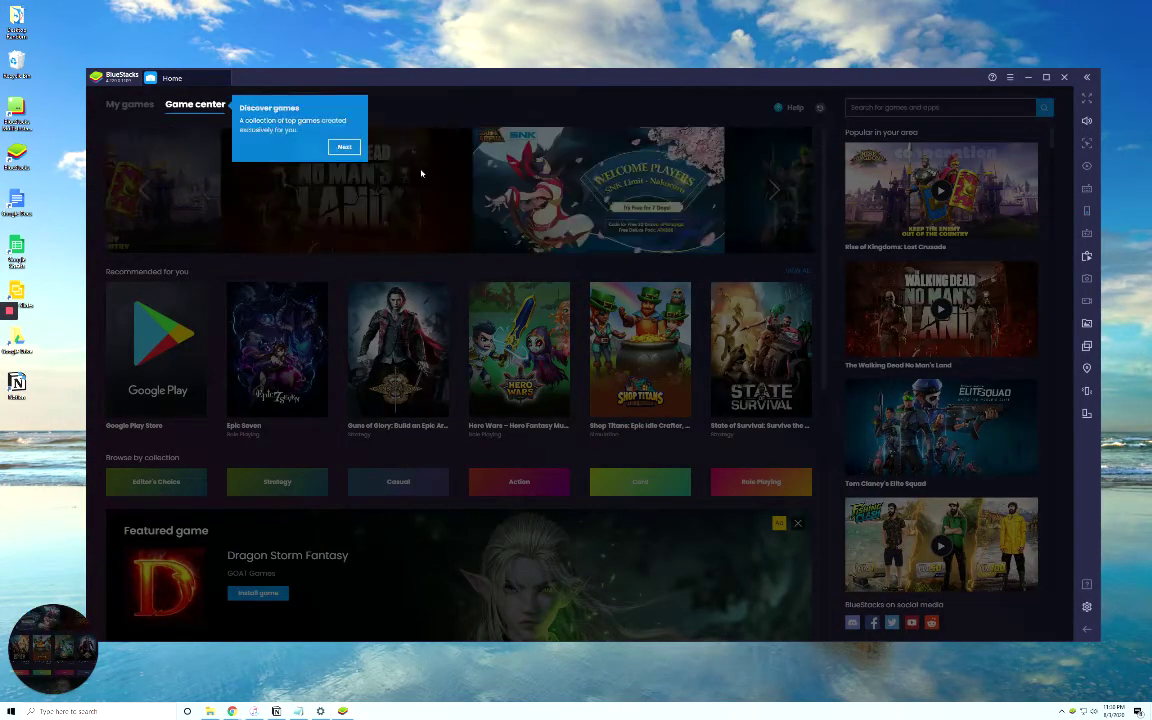
left_click(310, 136)
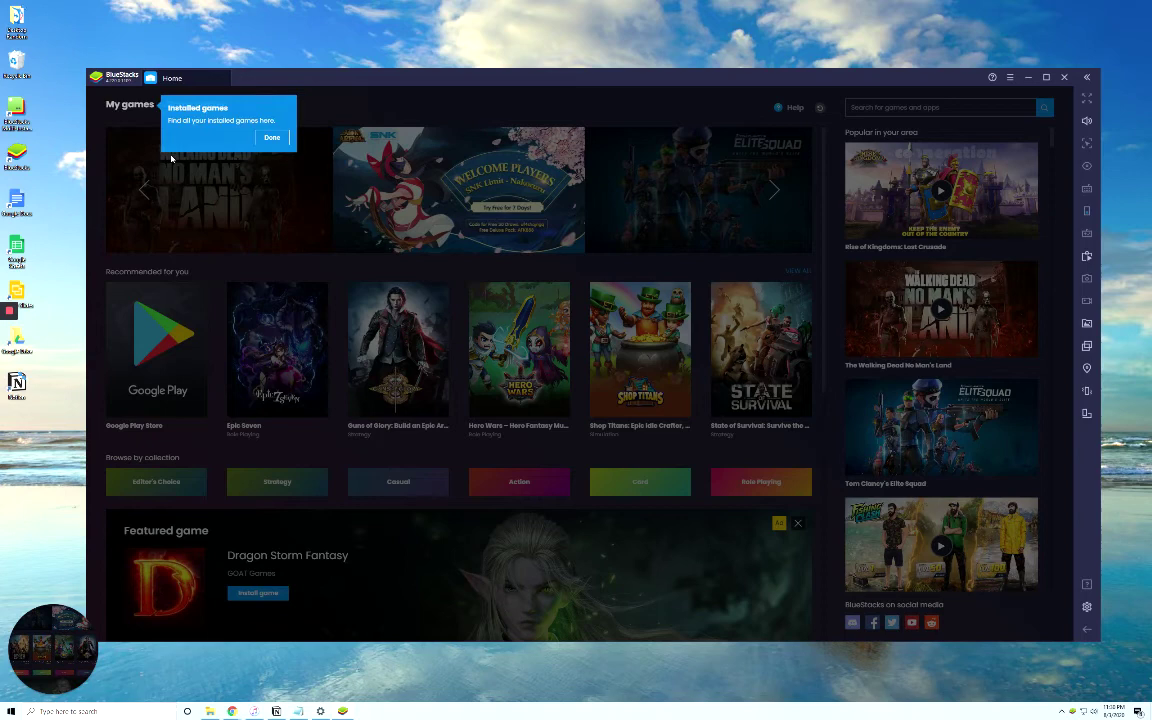
left_click(272, 137)
- Open the Browser from the system apps in My games
left_click(140, 105)
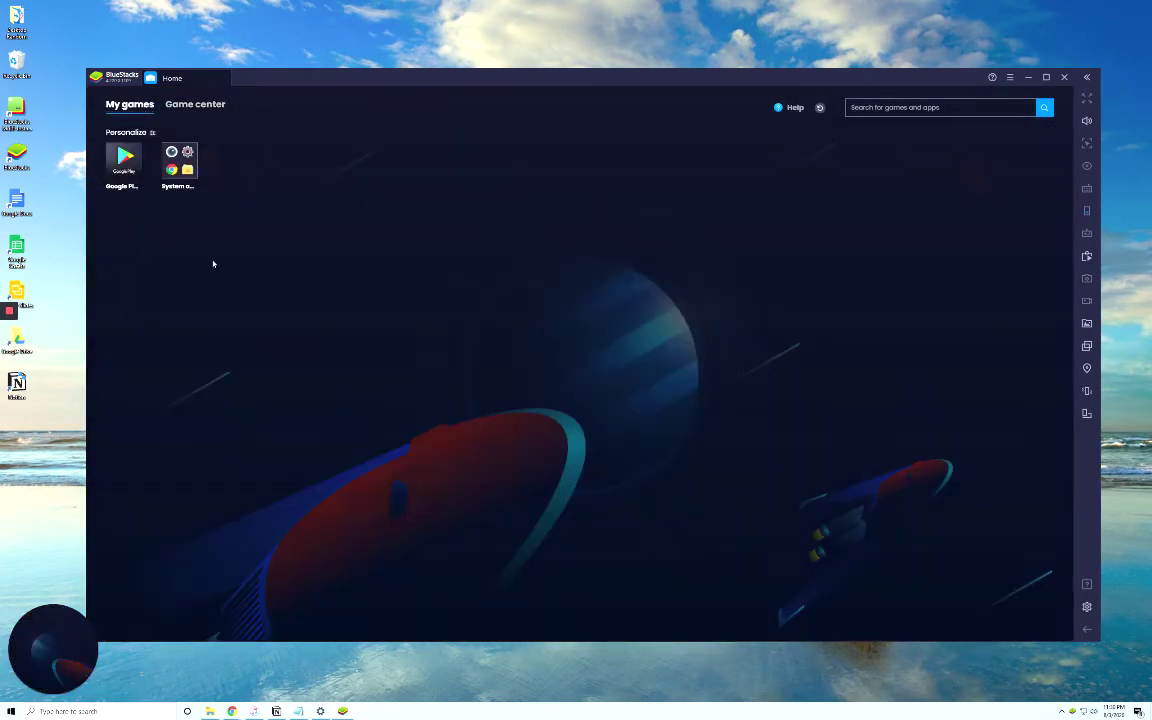
left_click(179, 163)
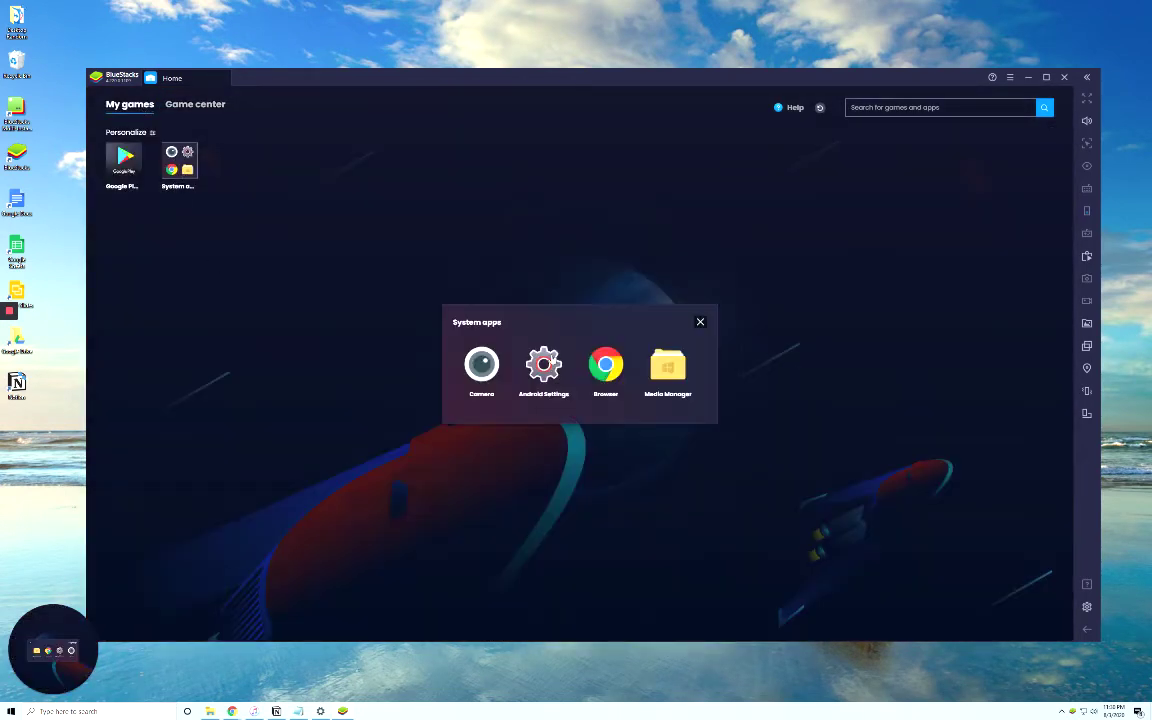
left_click(605, 364)
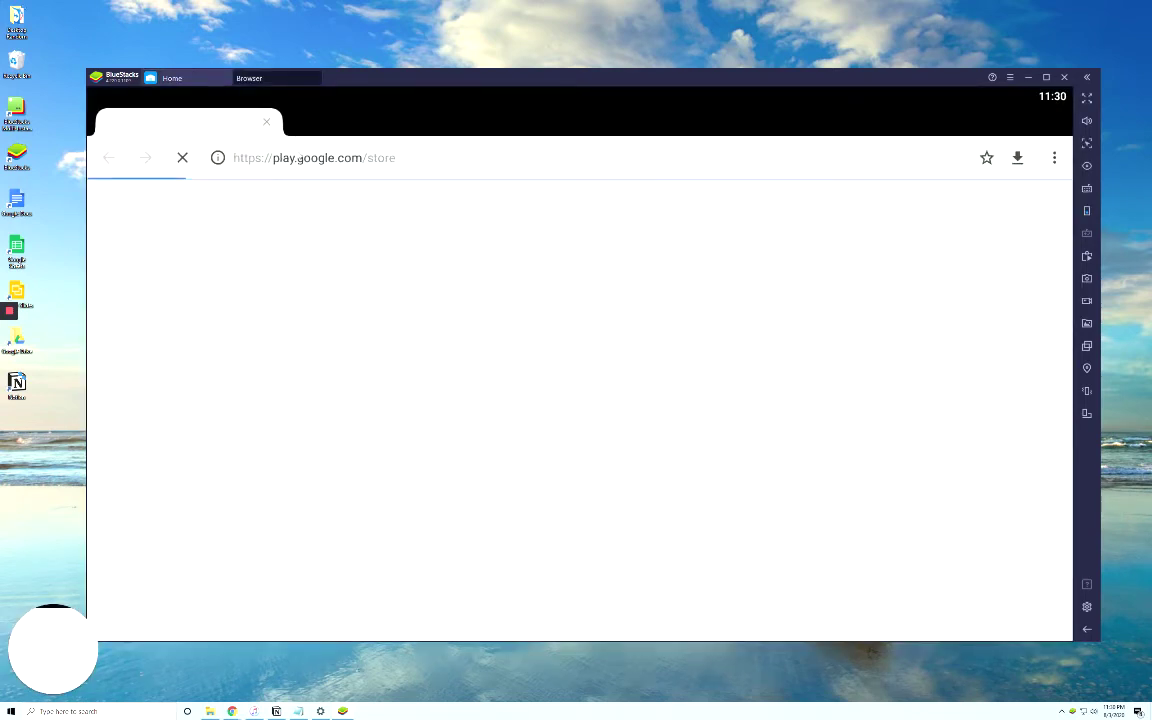
left_click(358, 158)
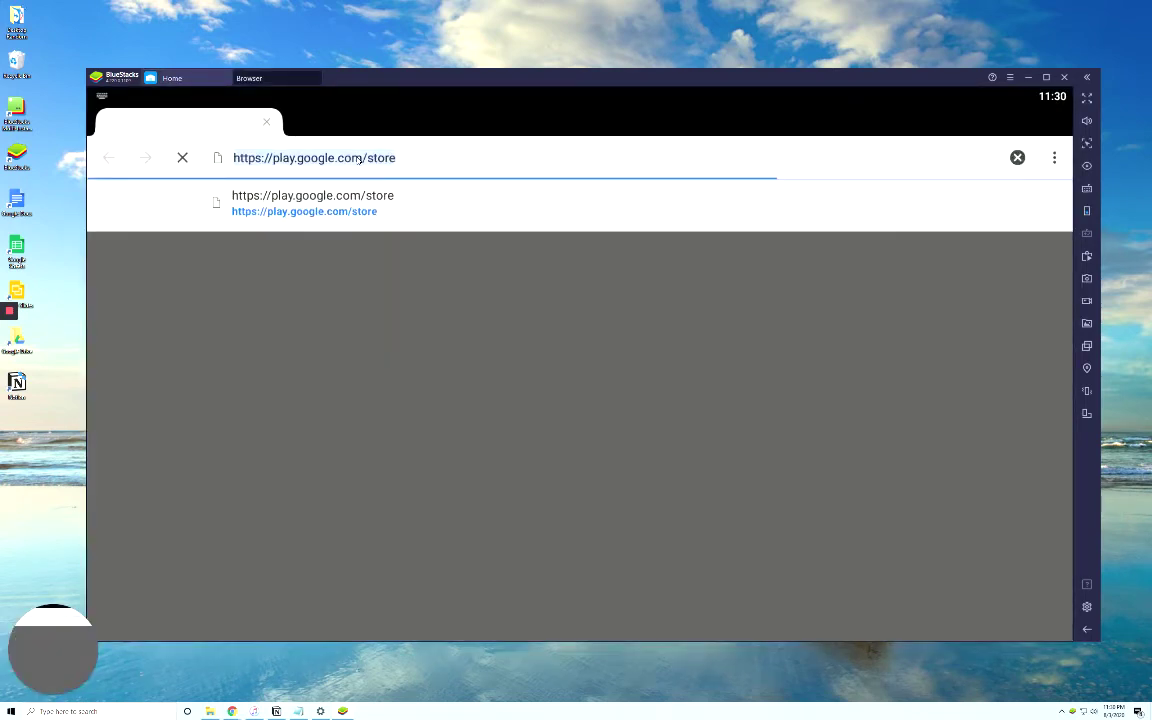
type("w")
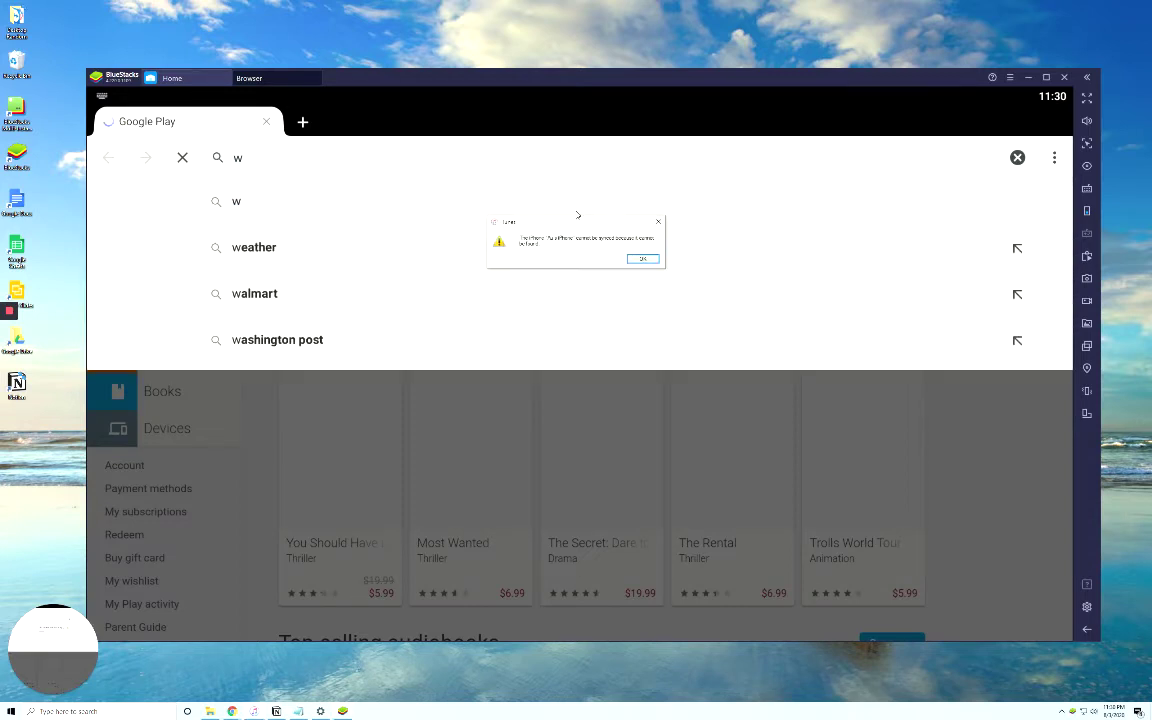
left_click(659, 224)
type("ww")
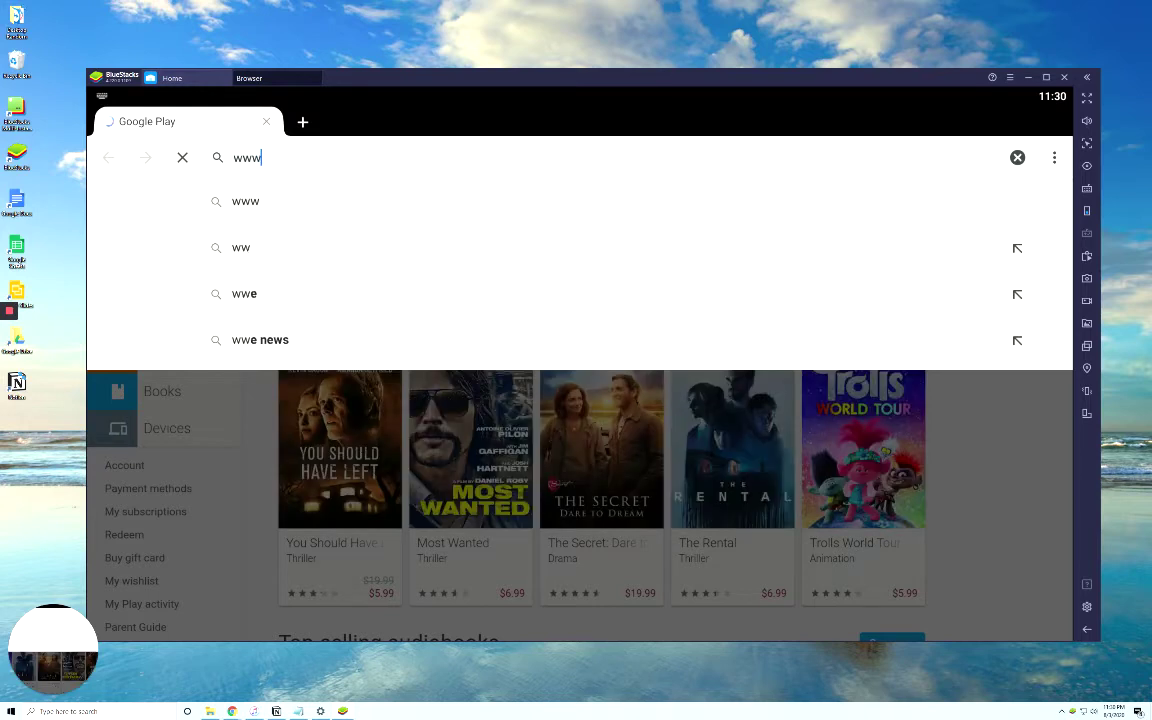
type(".toastab")
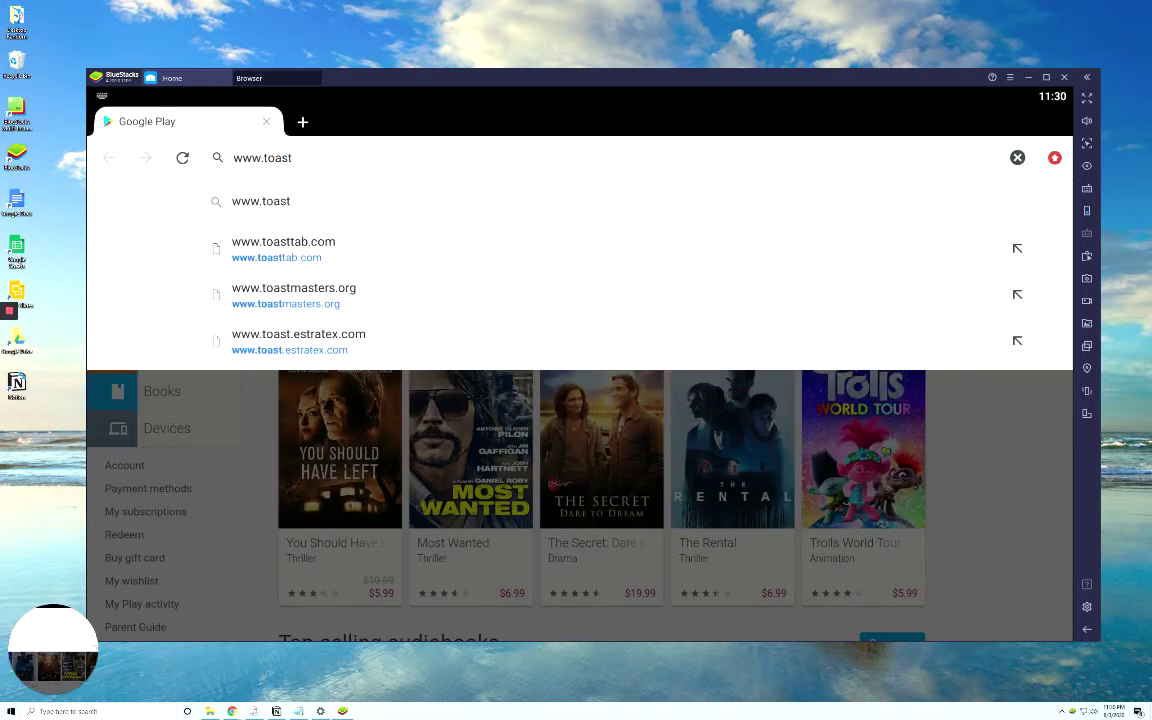
key("BackSpace")
key("BackSpace")
key("BackSpace")
type("ttab.com")
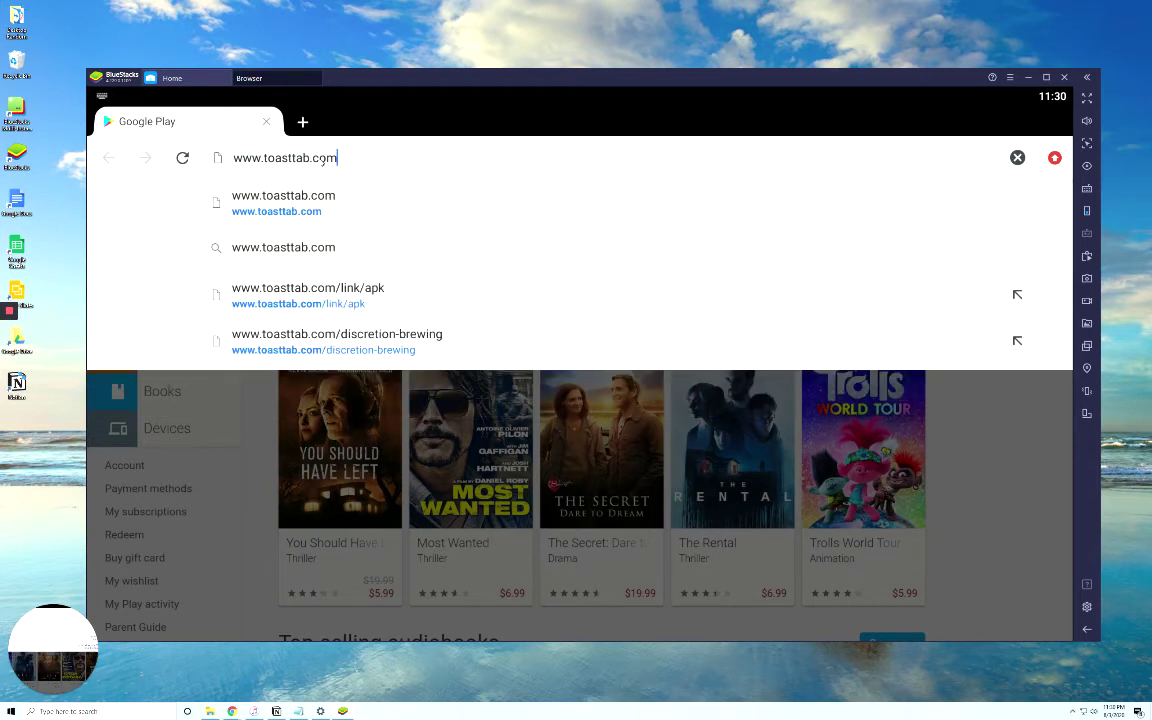
left_click(354, 302)
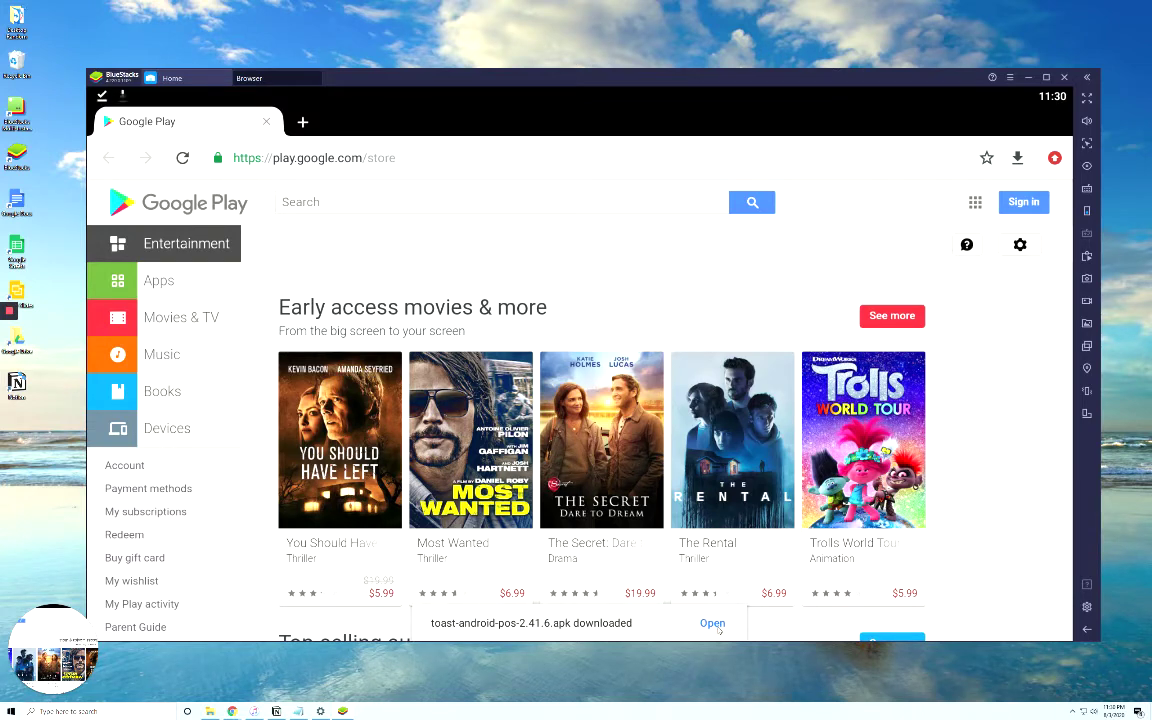
- Install Toast POS from the downloaded toast-android-pos-2.41.6.apk and return to the My games home screen
left_click(714, 624)
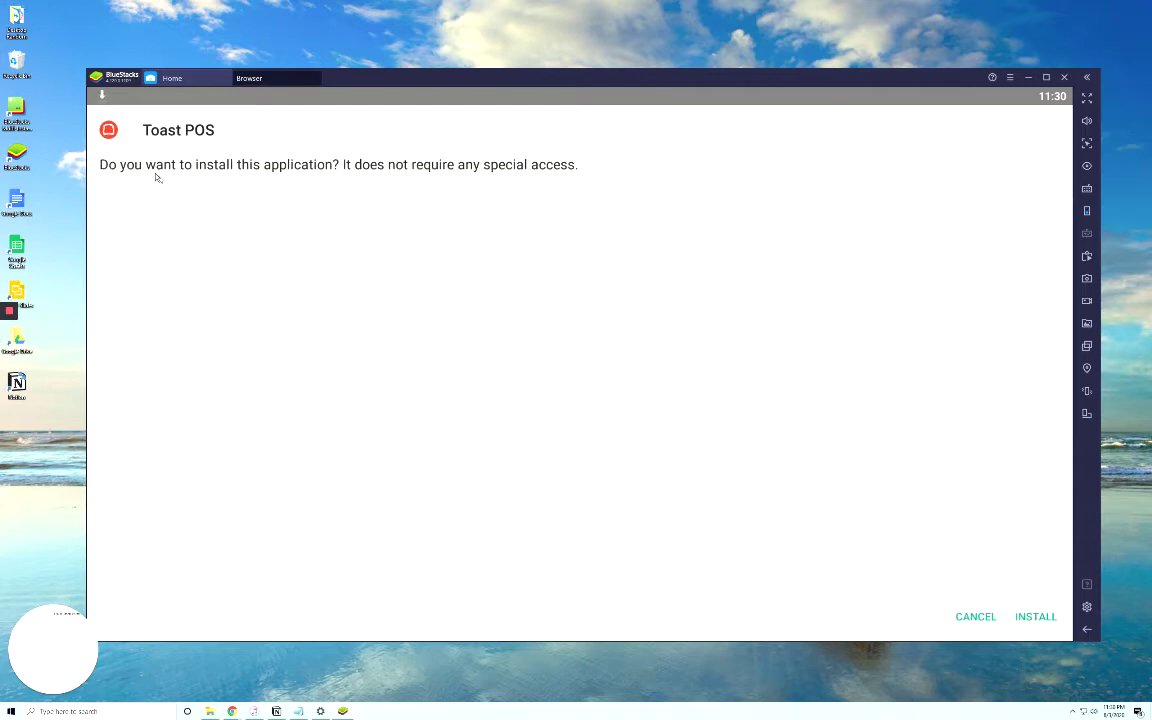
left_click(1036, 617)
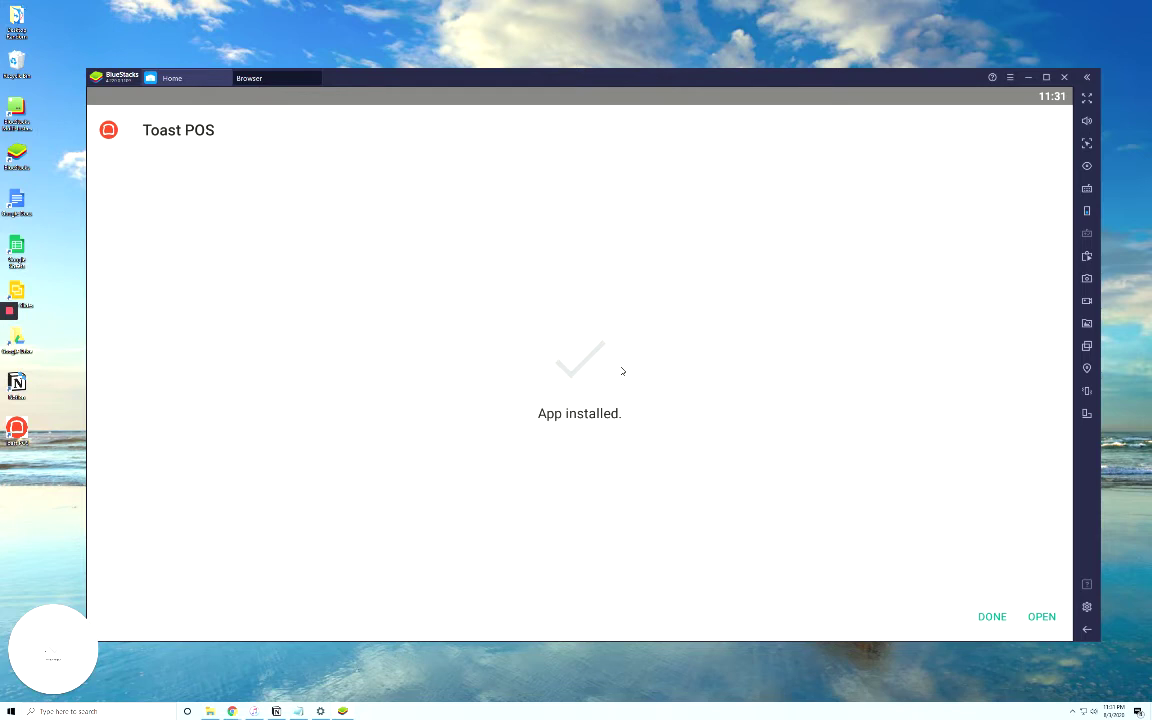
left_click(992, 616)
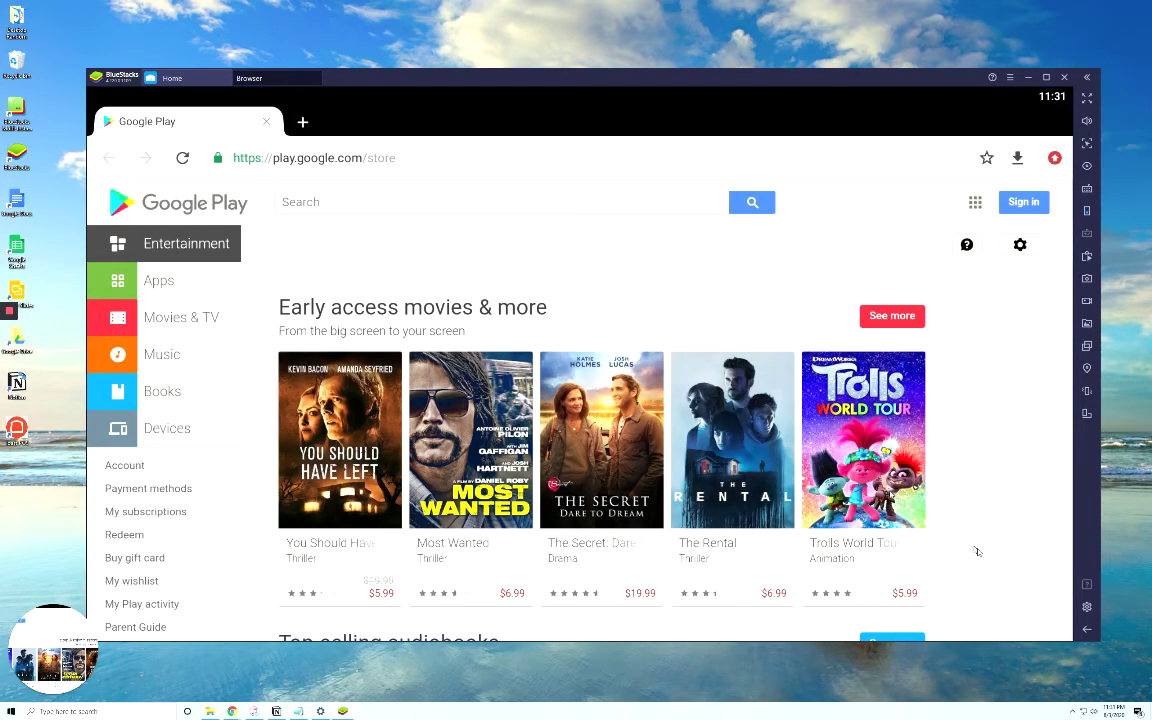
left_click(1087, 630)
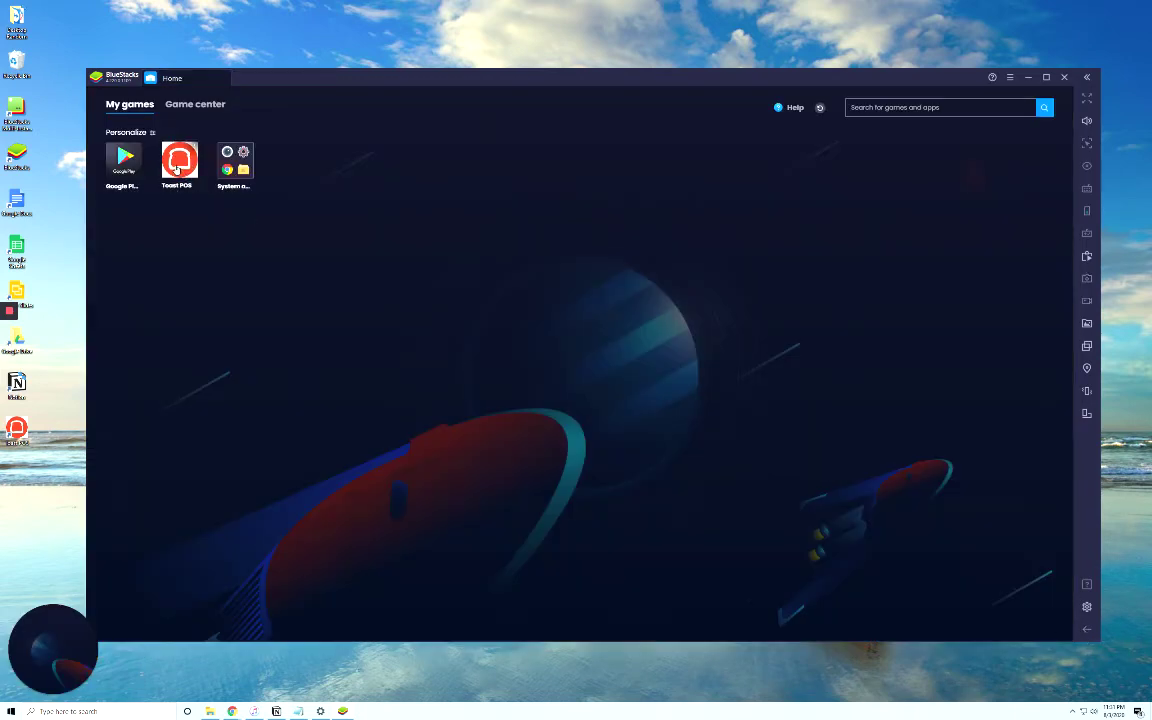
- Log in to Toast POS with the account e-mail and password and choose the restaurant ARLINGTON - Chasin' Tails
left_click(177, 166)
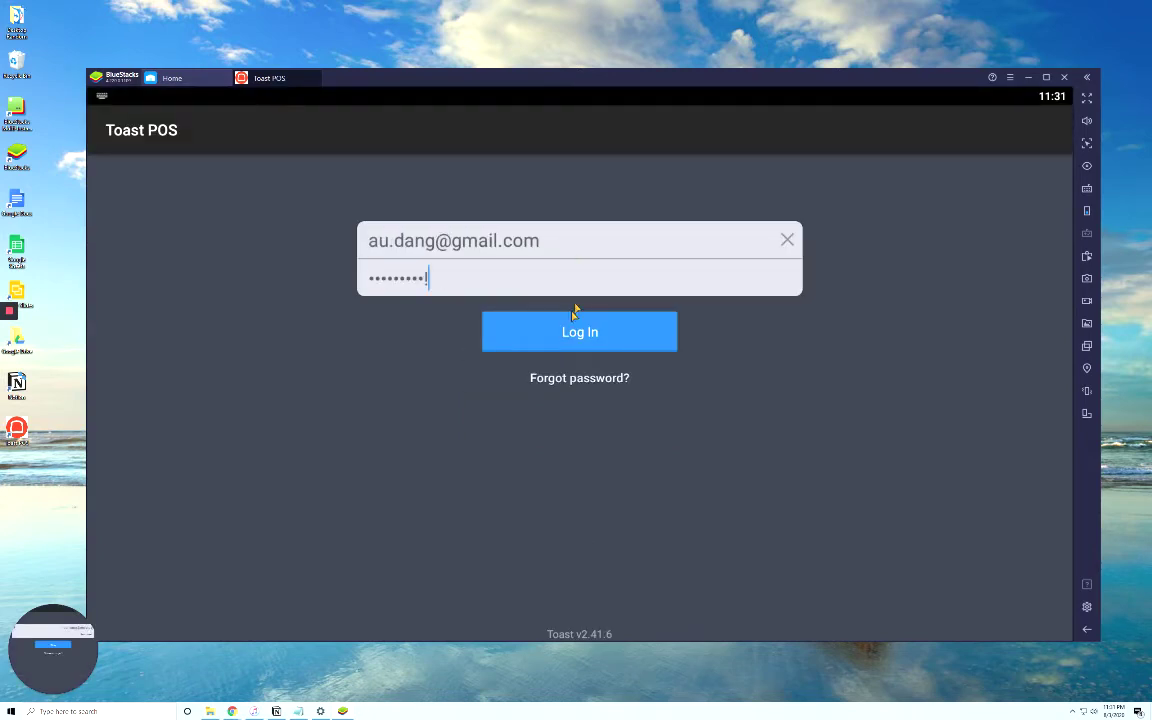
left_click(568, 343)
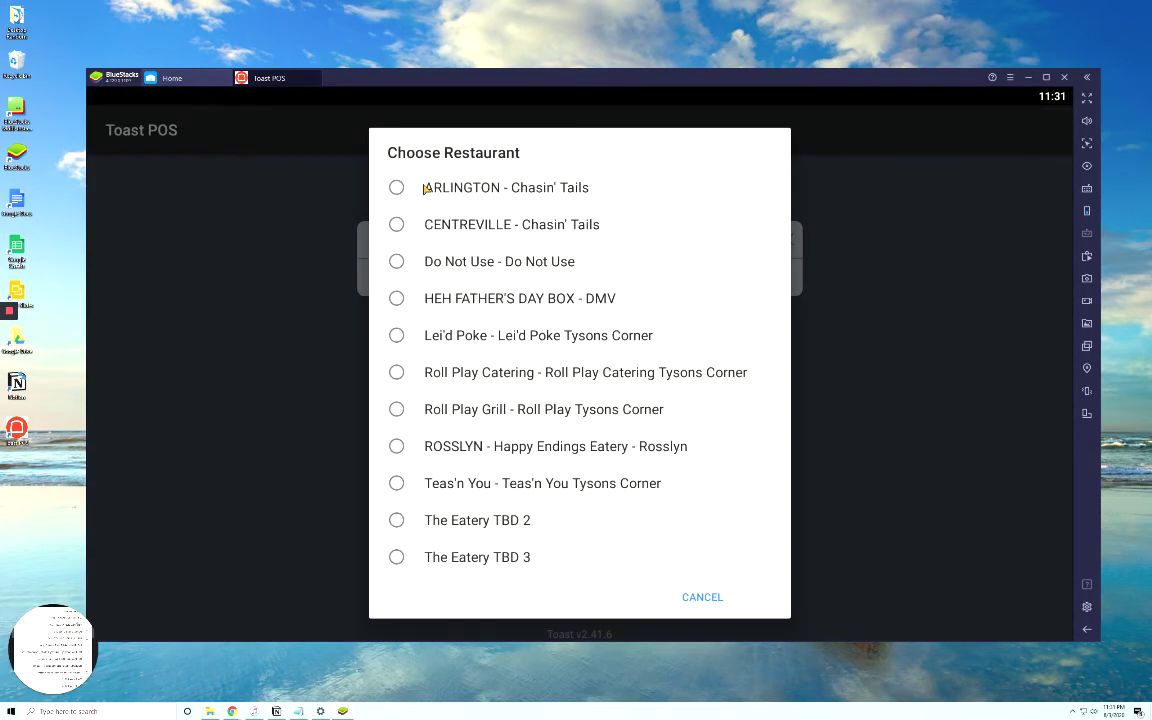
left_click(504, 196)
left_click(756, 598)
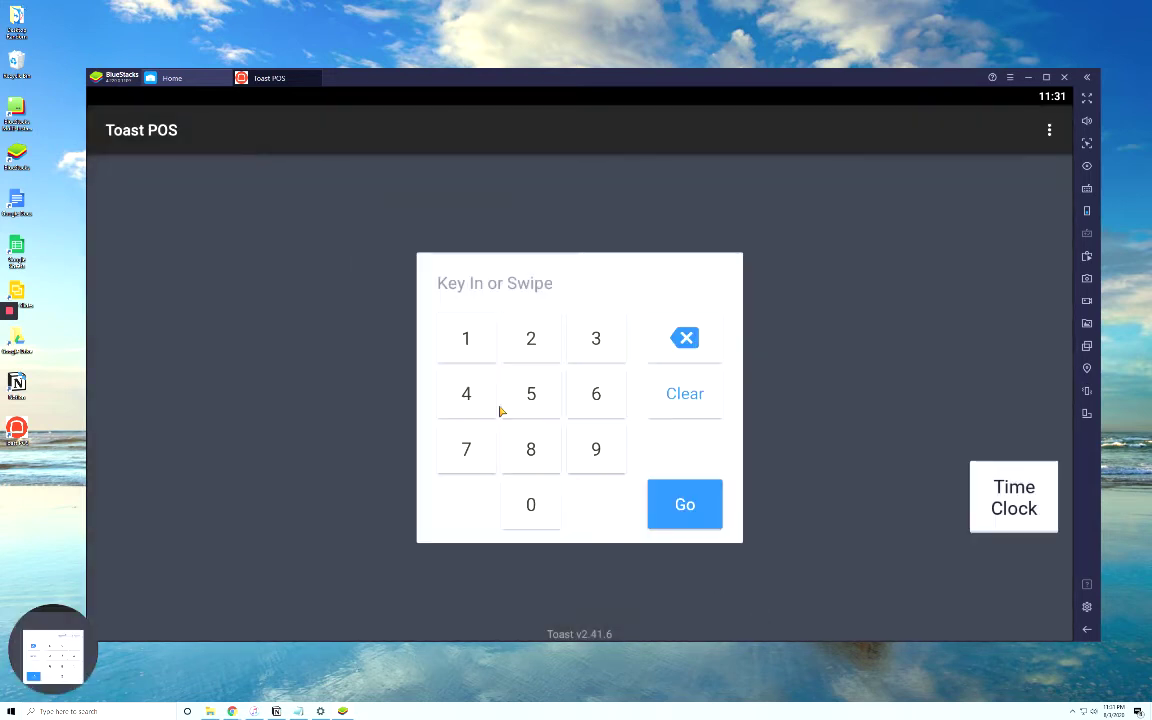
- Enter the employee passcode on the Toast POS keypad and submit it
left_click(520, 405)
left_click(465, 342)
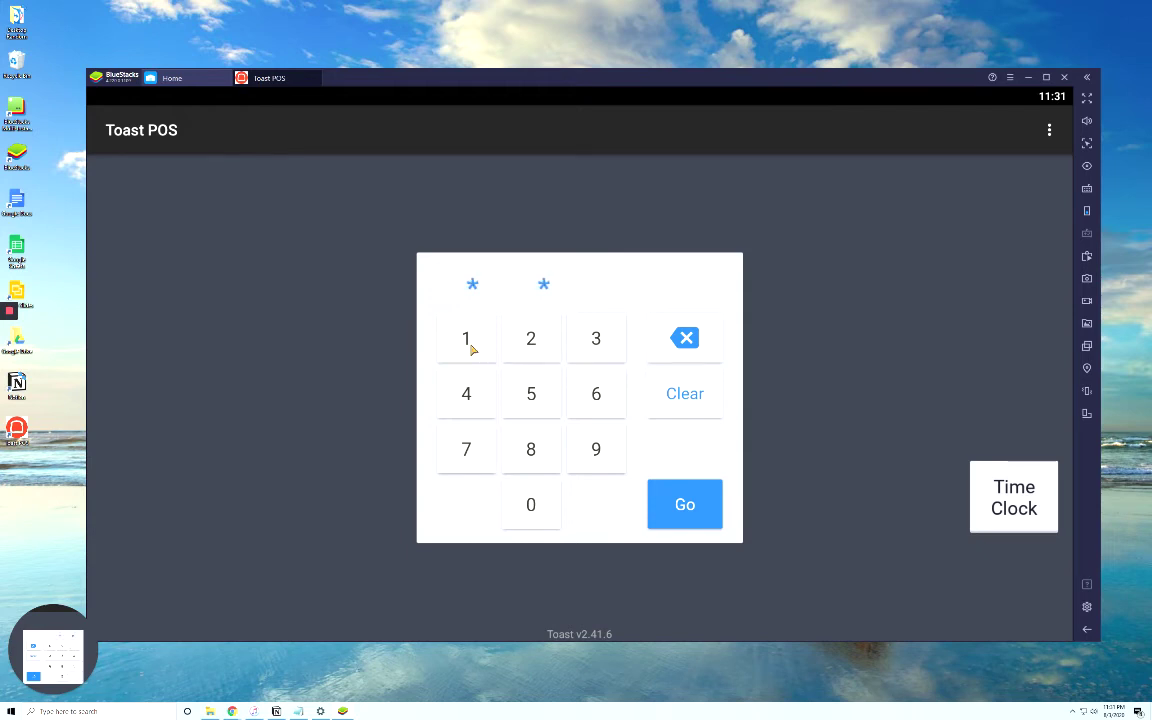
left_click(594, 445)
left_click(531, 400)
left_click(530, 334)
left_click(542, 390)
left_click(590, 393)
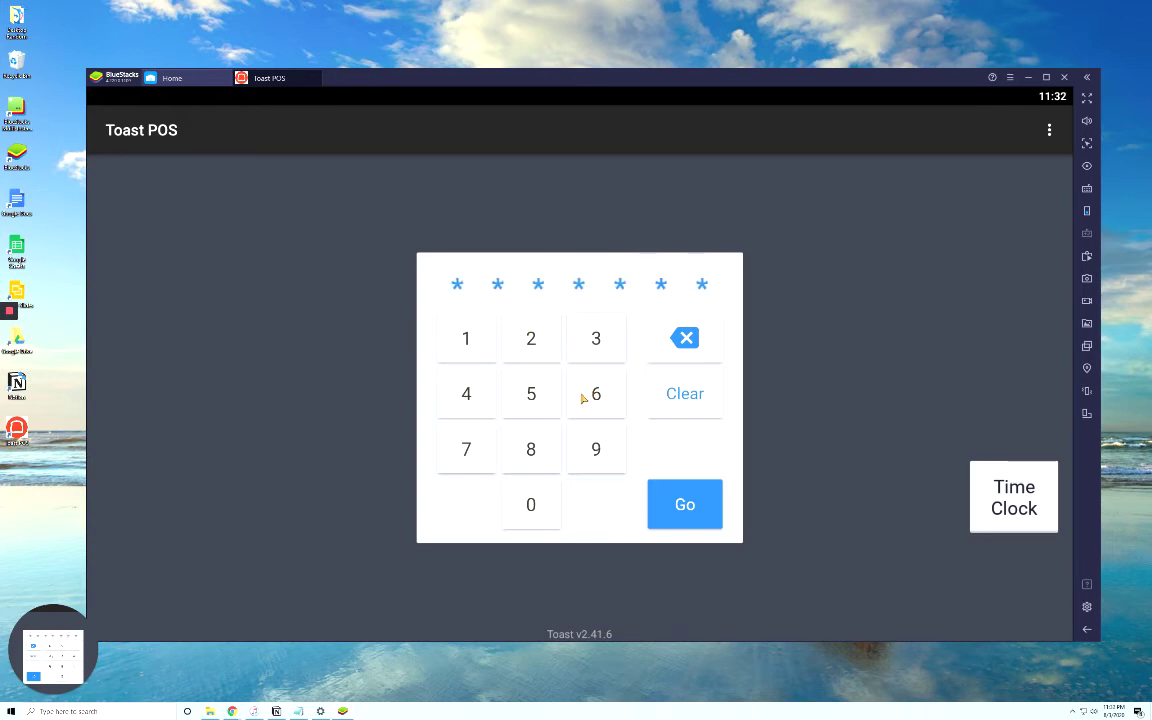
left_click(683, 506)
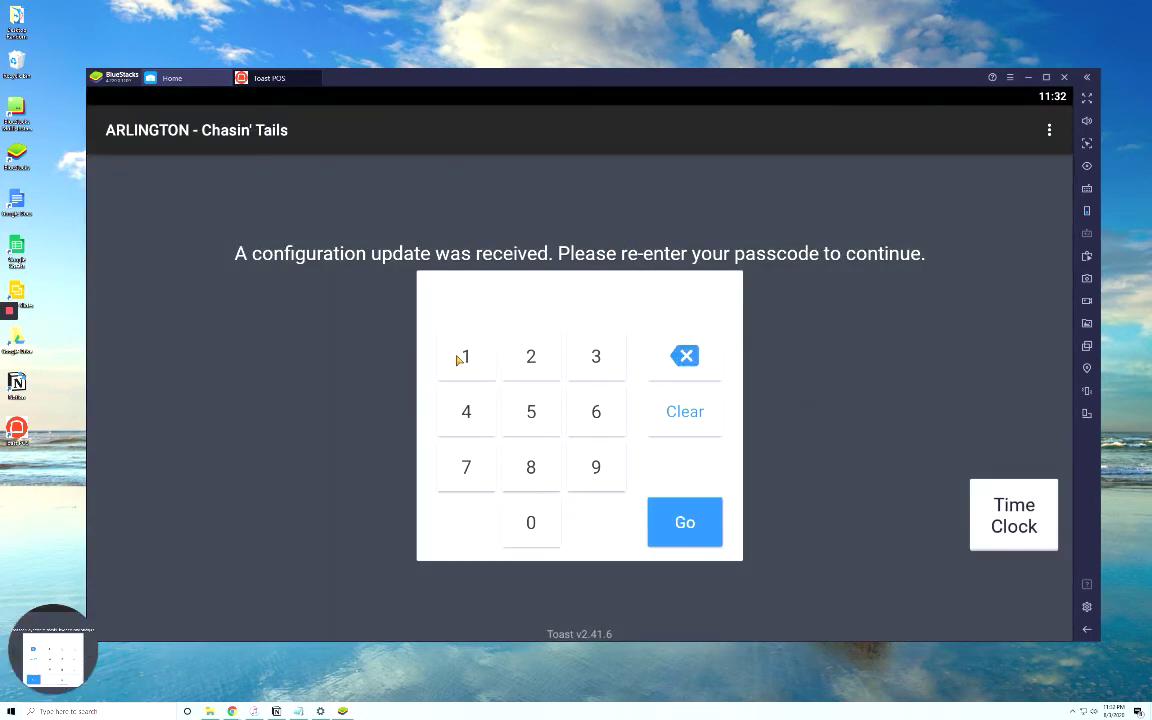
- Re-enter the employee passcode after the configuration update, correcting the first digit, and submit it
left_click(457, 359)
left_click(663, 362)
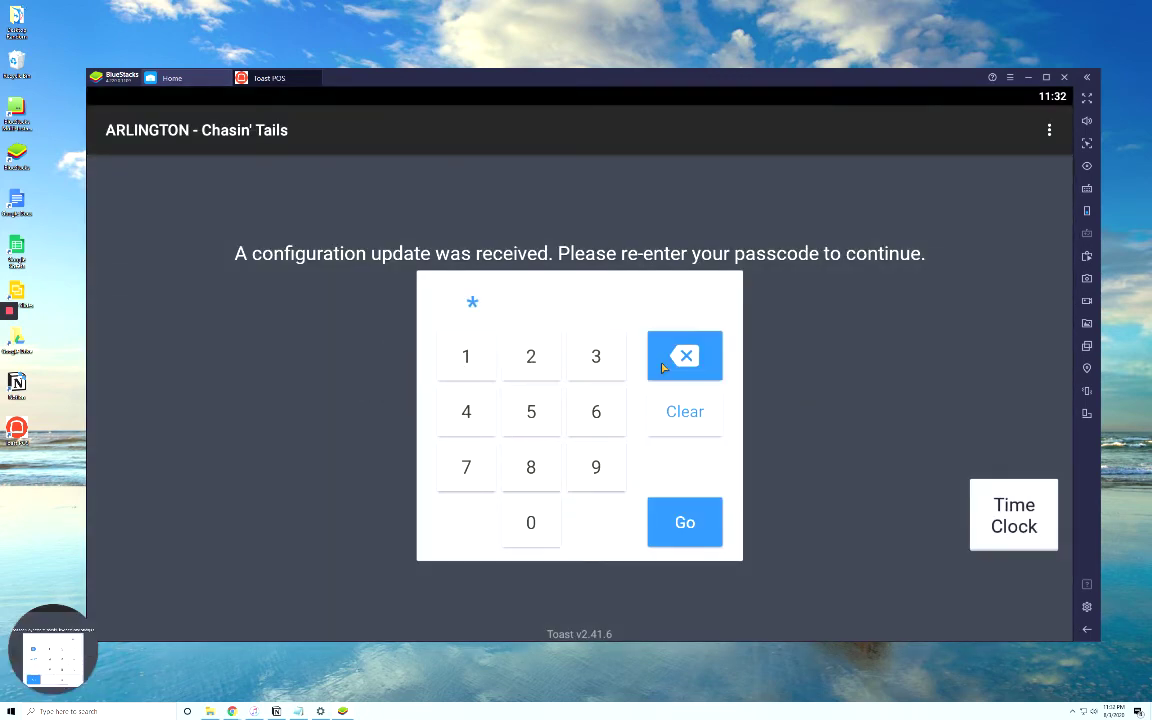
left_click(494, 440)
left_click(476, 368)
left_click(476, 368)
left_click(516, 397)
left_click(489, 409)
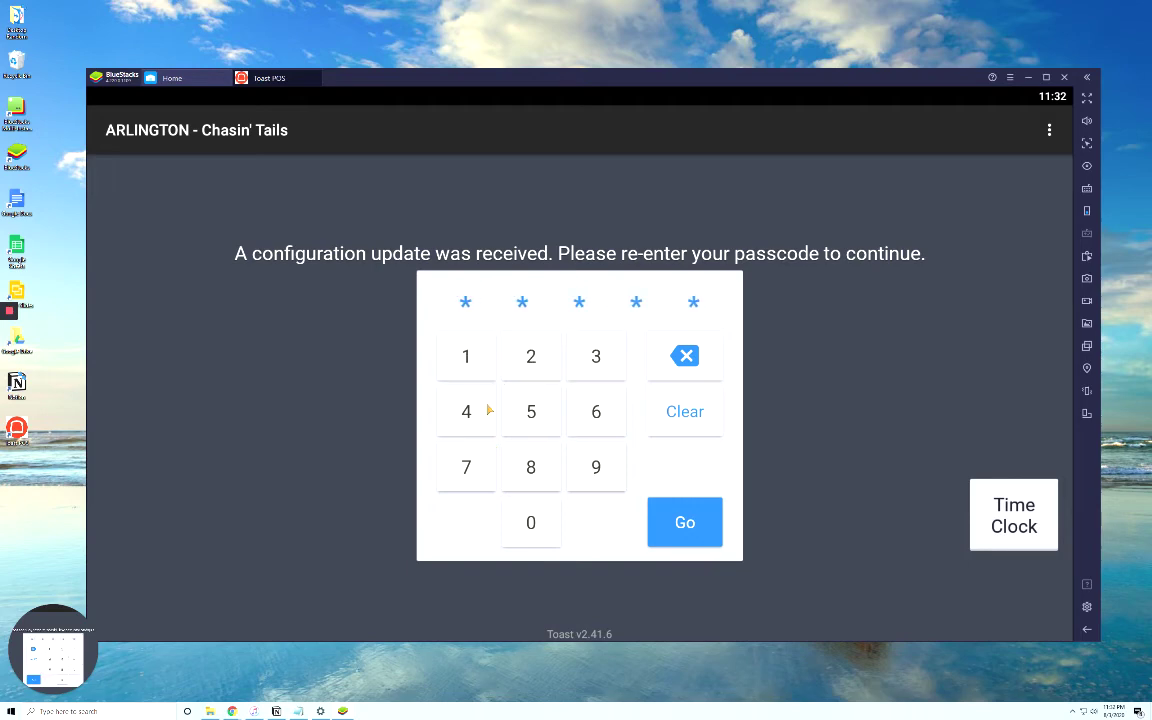
left_click(540, 368)
left_click(609, 411)
left_click(679, 526)
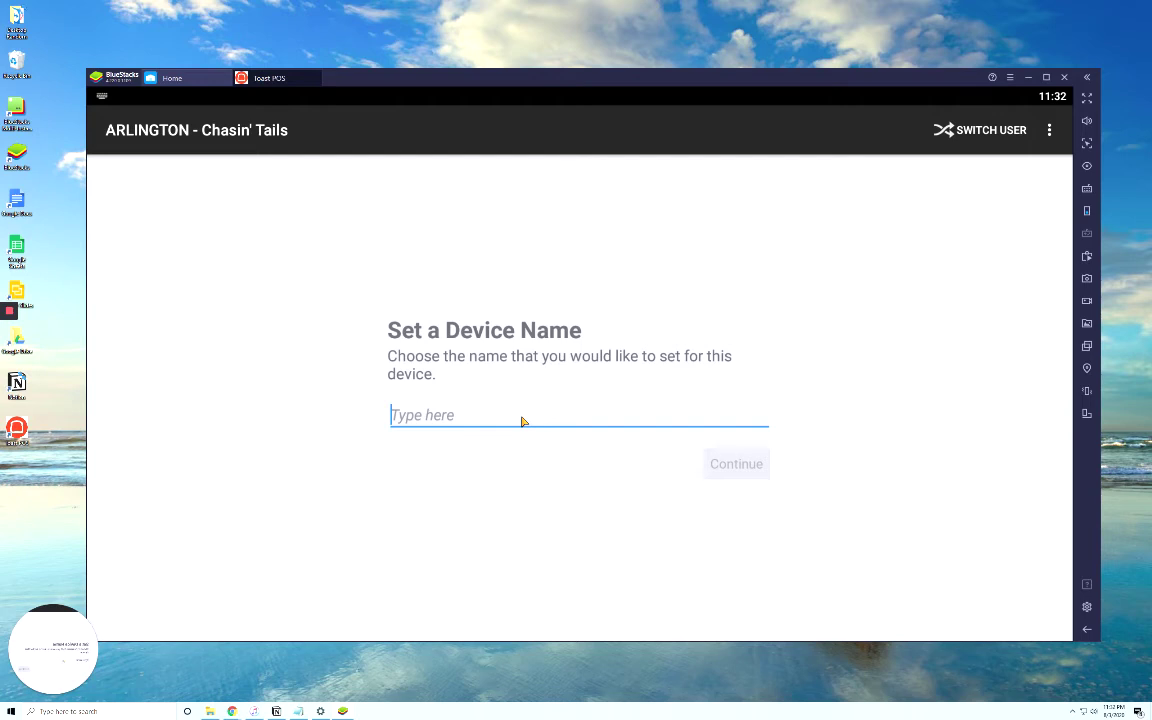
- Name the device Bluestacks followed by the owner's first name and set its primary usage to Quick Order
type("Bluestacks Au")
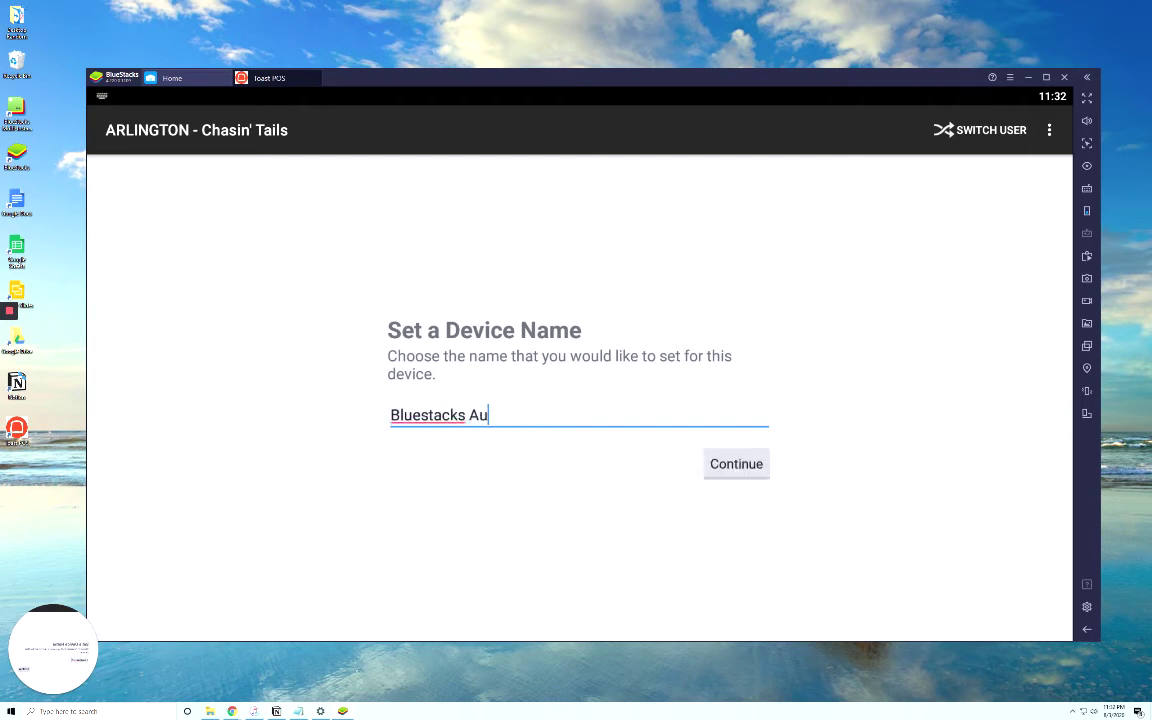
left_click(720, 464)
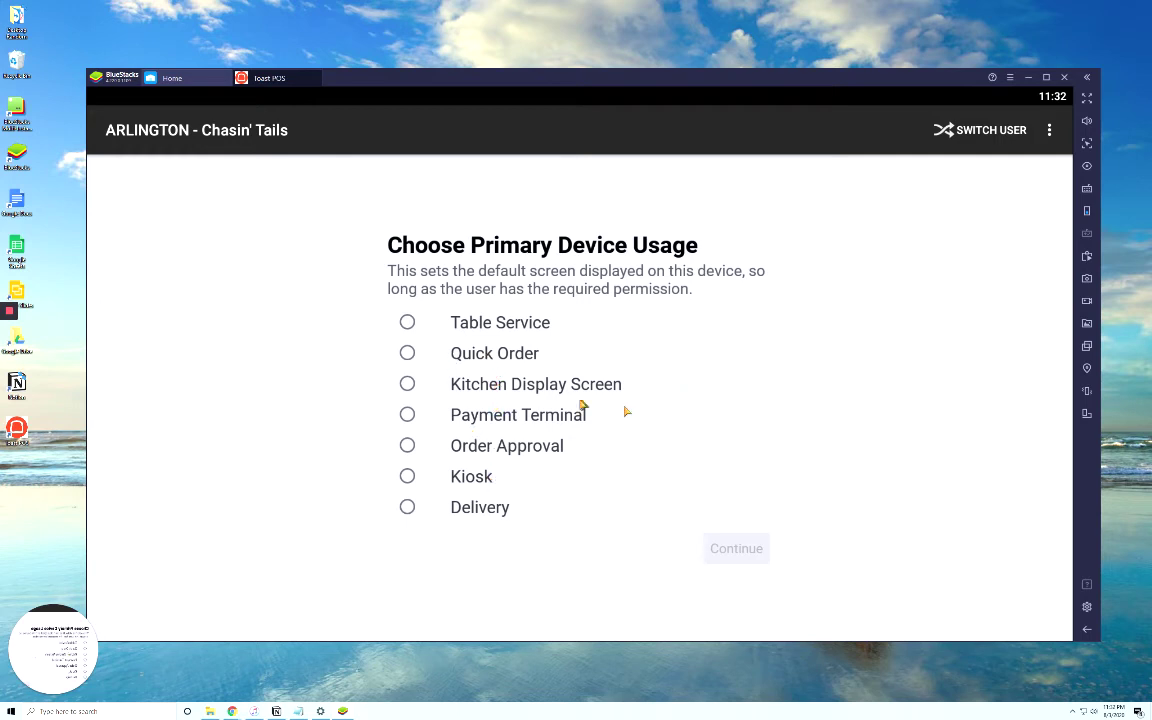
left_click(476, 358)
left_click(745, 548)
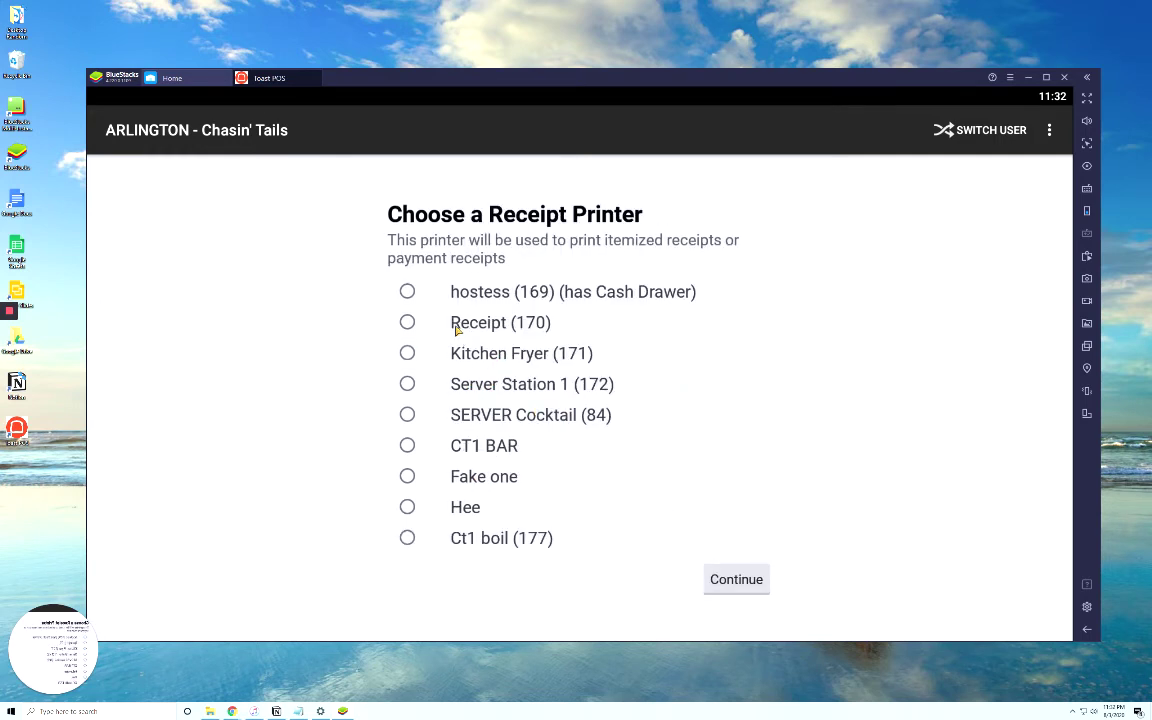
- Configure the payment setup with the hostess (169) receipt printer, digital receipts set to Yes and cash drawer opening set to No
left_click(407, 291)
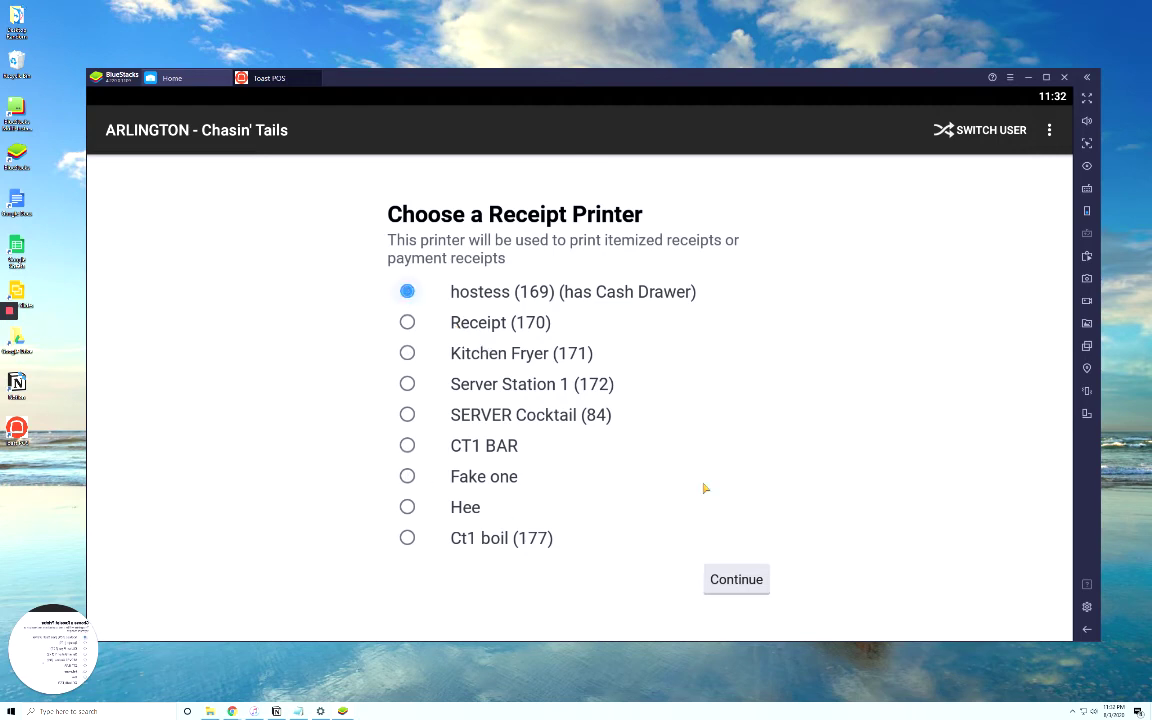
left_click(740, 583)
left_click(409, 450)
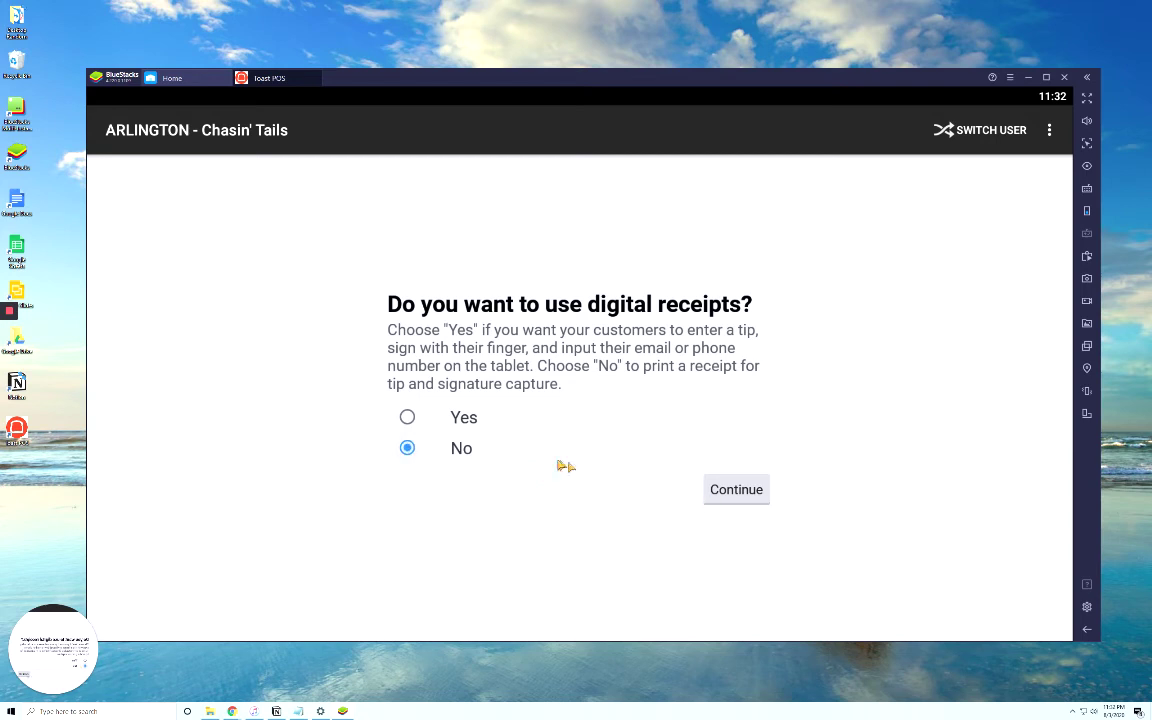
left_click(407, 417)
left_click(730, 490)
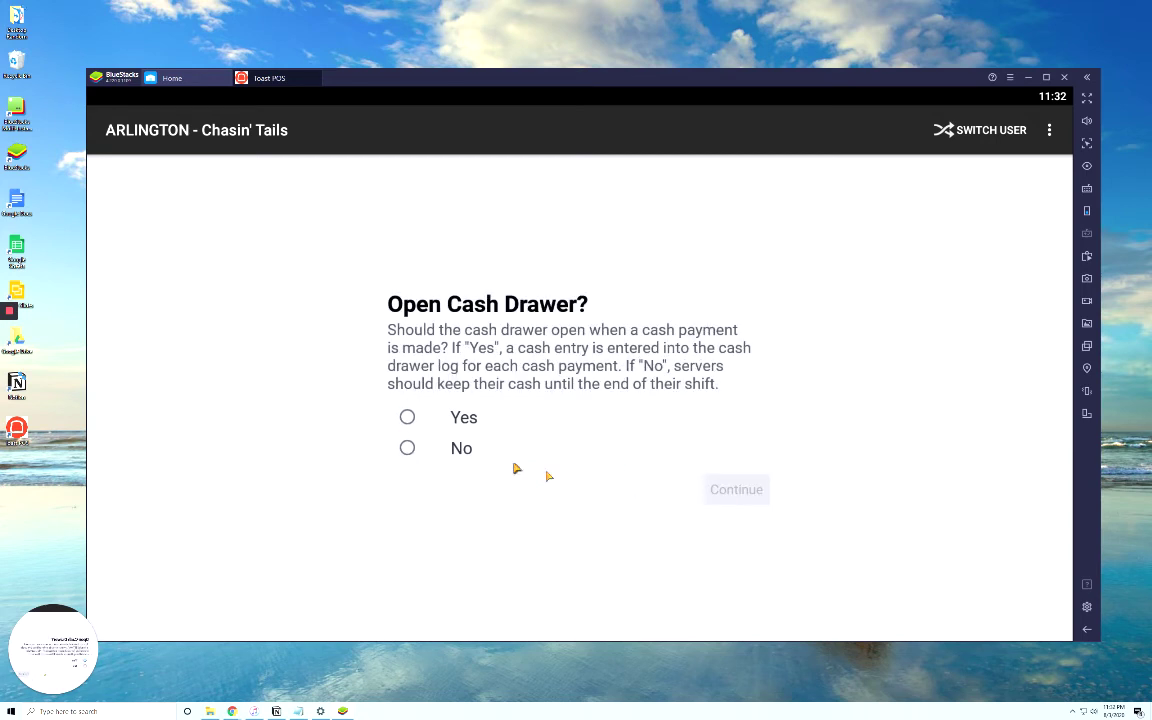
left_click(408, 448)
left_click(736, 489)
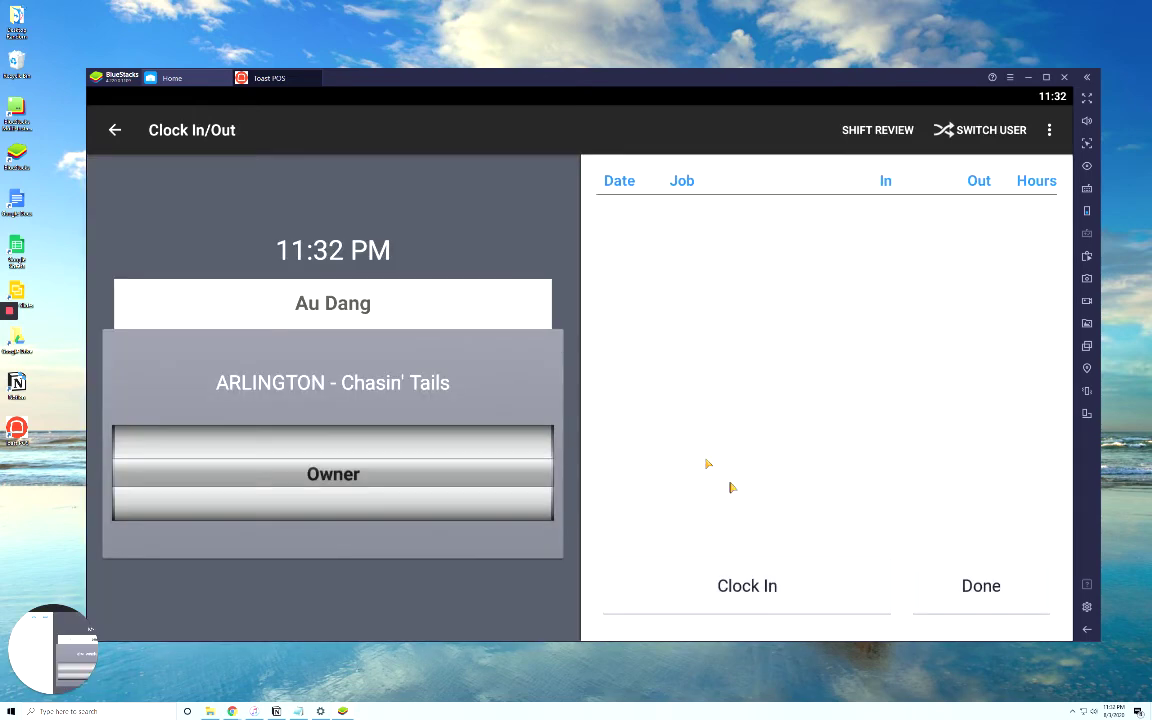
- Clock in as Owner and switch from the new order screen to Table Service
left_click(771, 597)
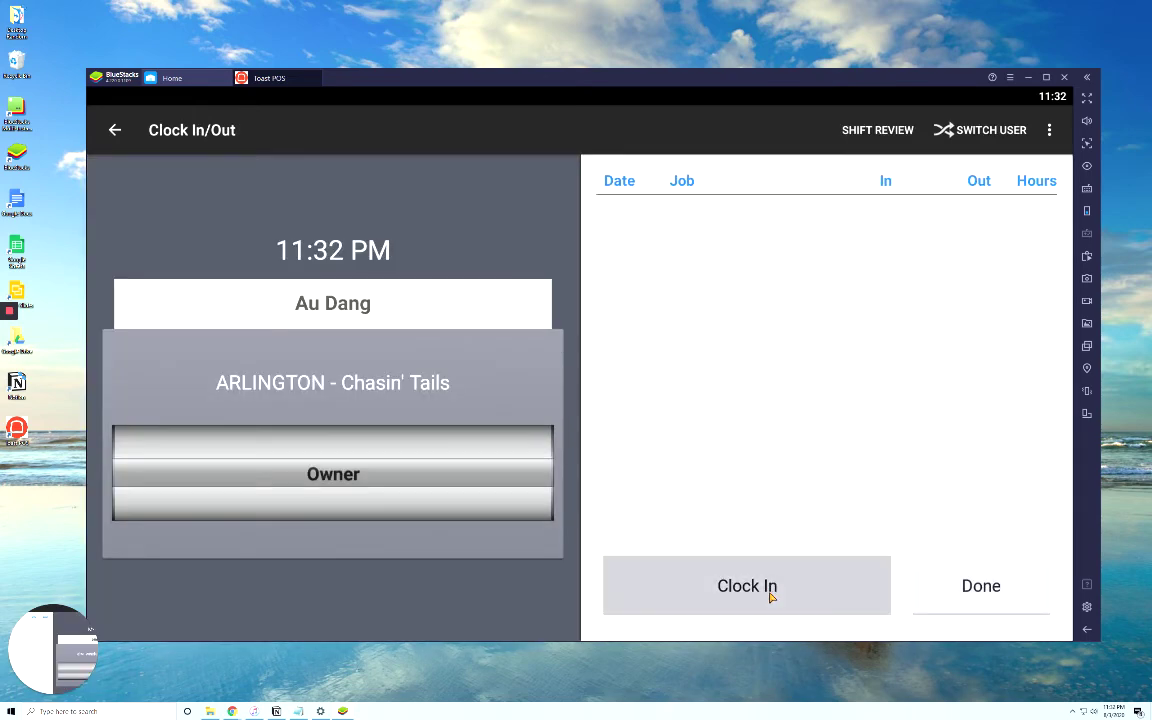
left_click(1003, 600)
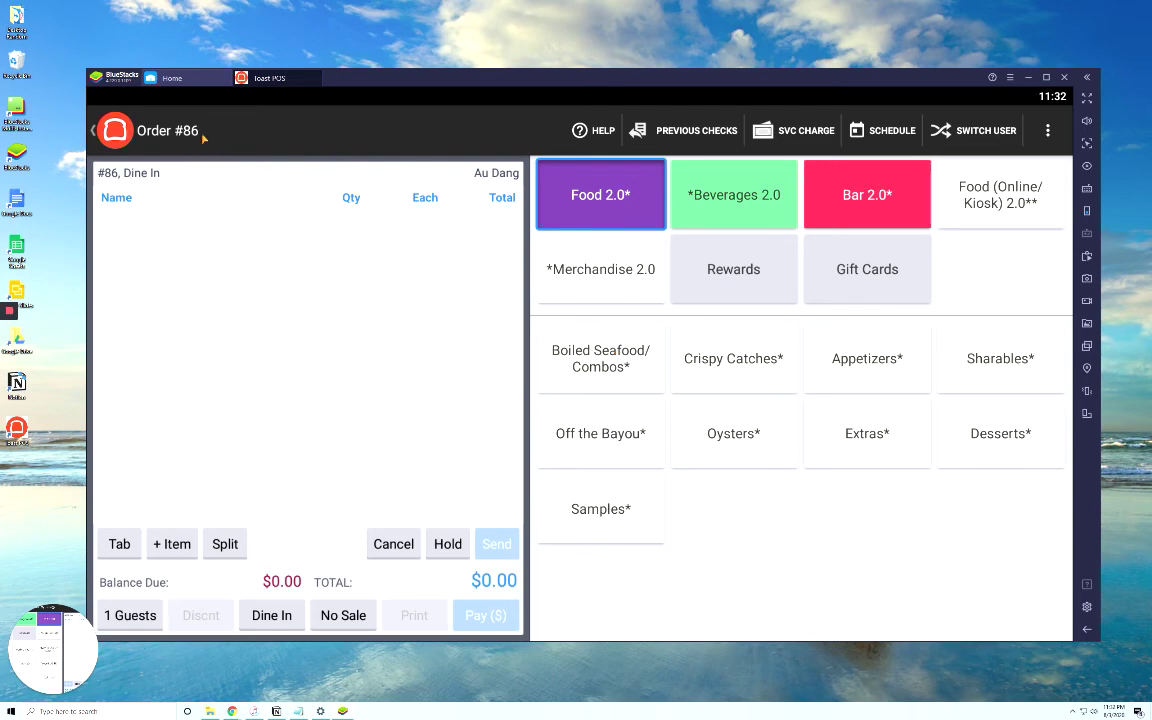
left_click(170, 131)
left_click(255, 245)
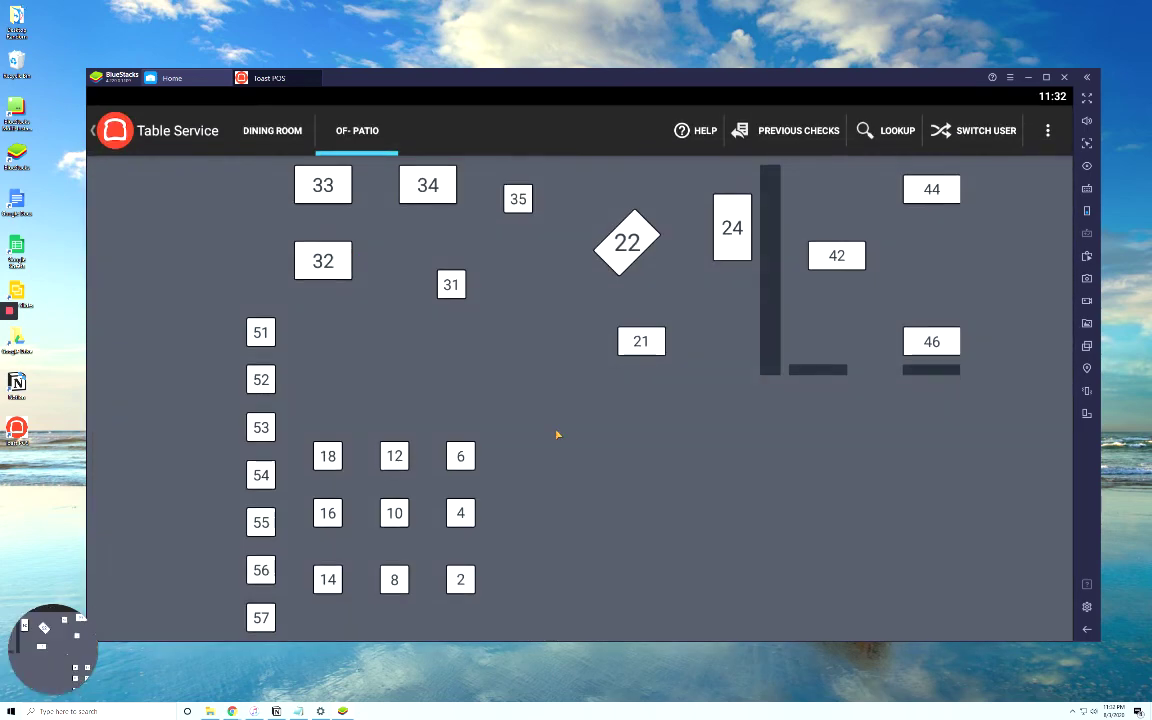
- Start a dine-in order for 2 guests at table 21 and add Crawfish (1 LB) from Boiled Seafood/Combos
left_click(640, 342)
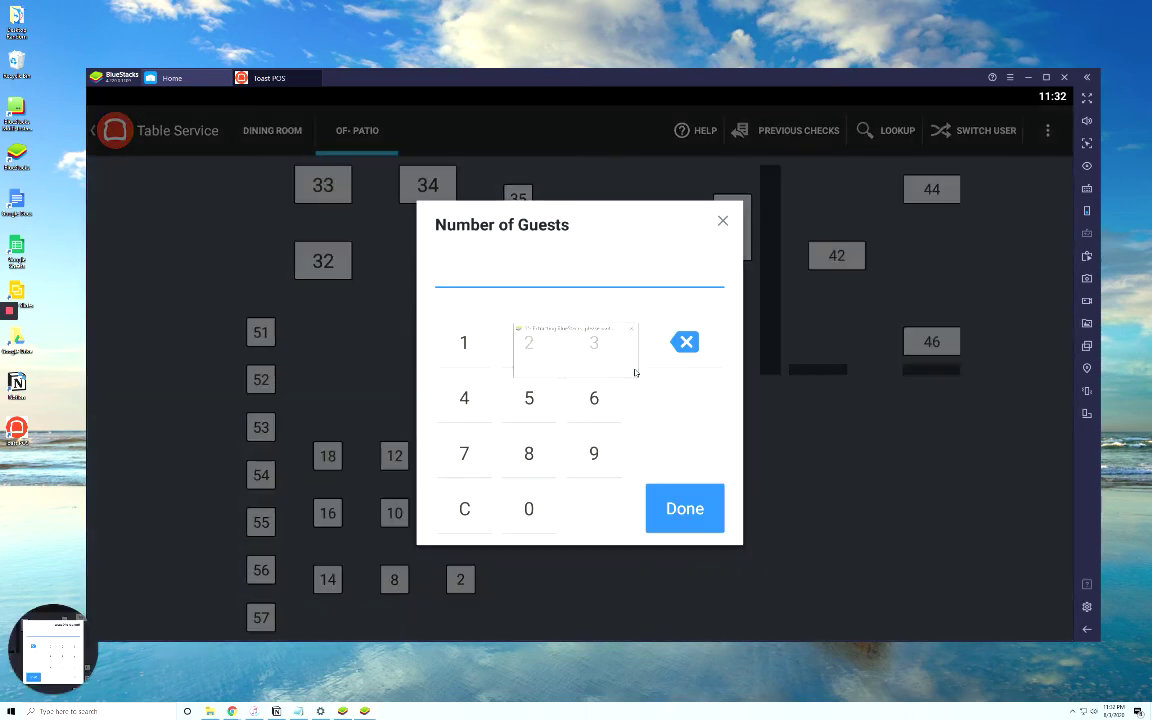
type("2")
left_click(655, 495)
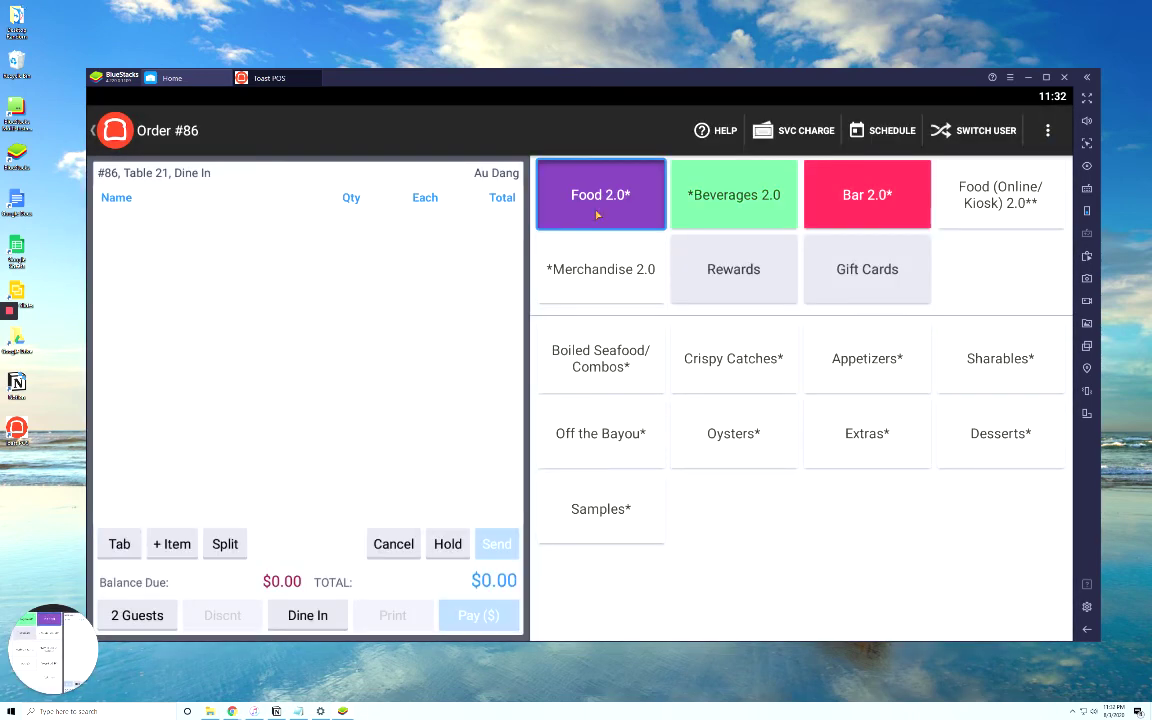
left_click(625, 352)
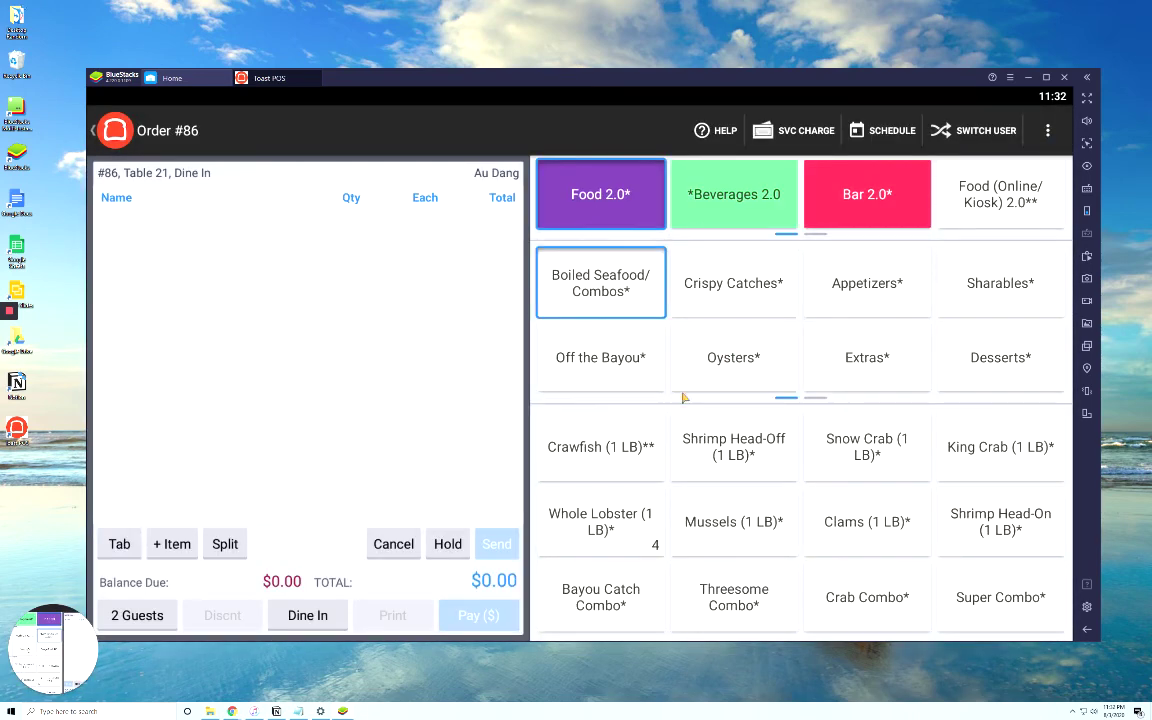
left_click(602, 445)
- Look through the crawfish's general modifiers and special request options, then cancel the item
left_click(733, 459)
left_click(638, 375)
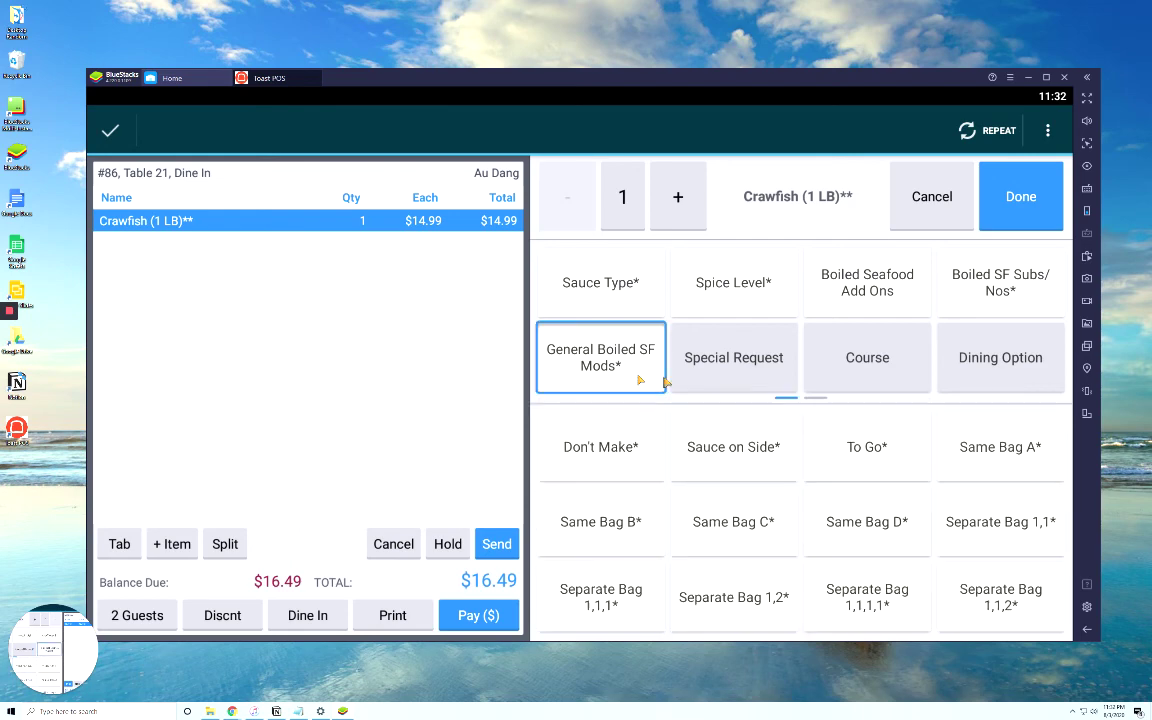
left_click(745, 362)
left_click(480, 433)
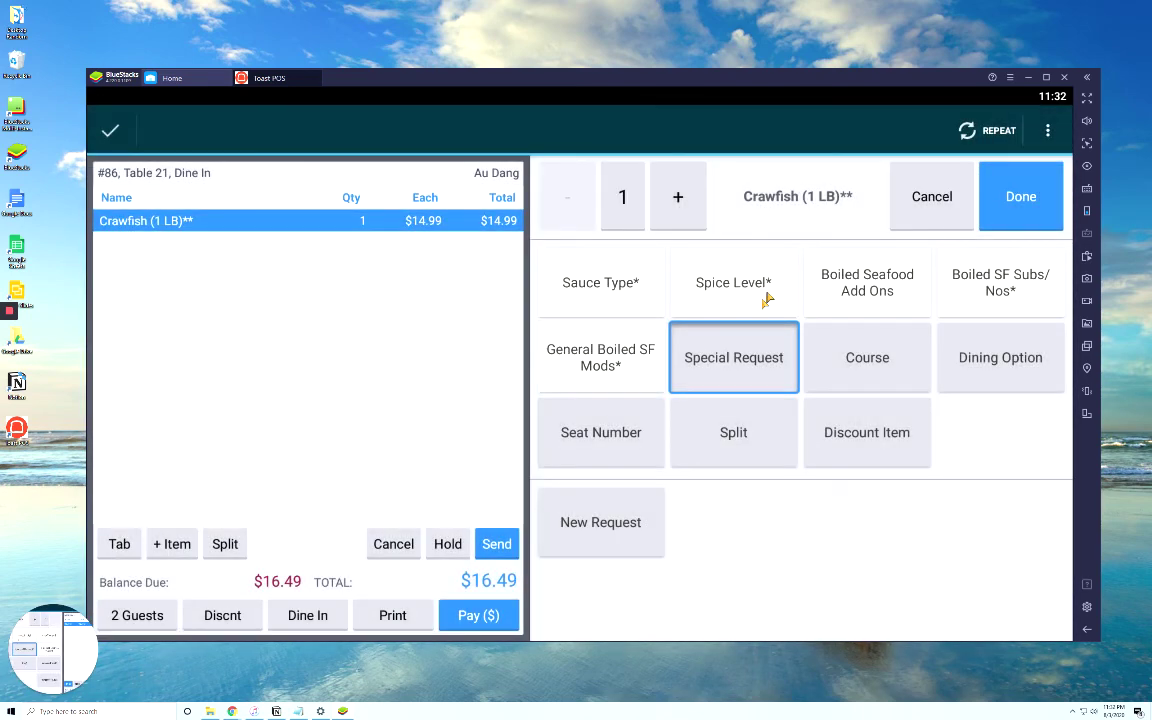
left_click(922, 193)
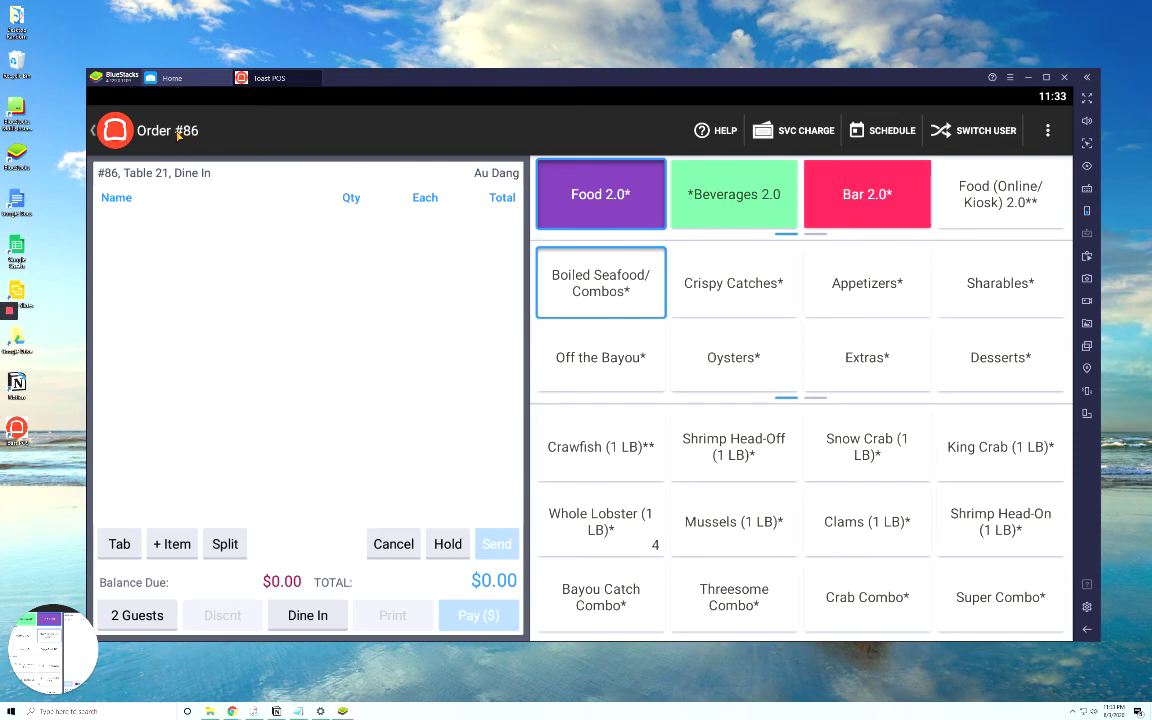
- Leave the table order for the main mode screen and start a customer order in Kiosk mode
left_click(174, 138)
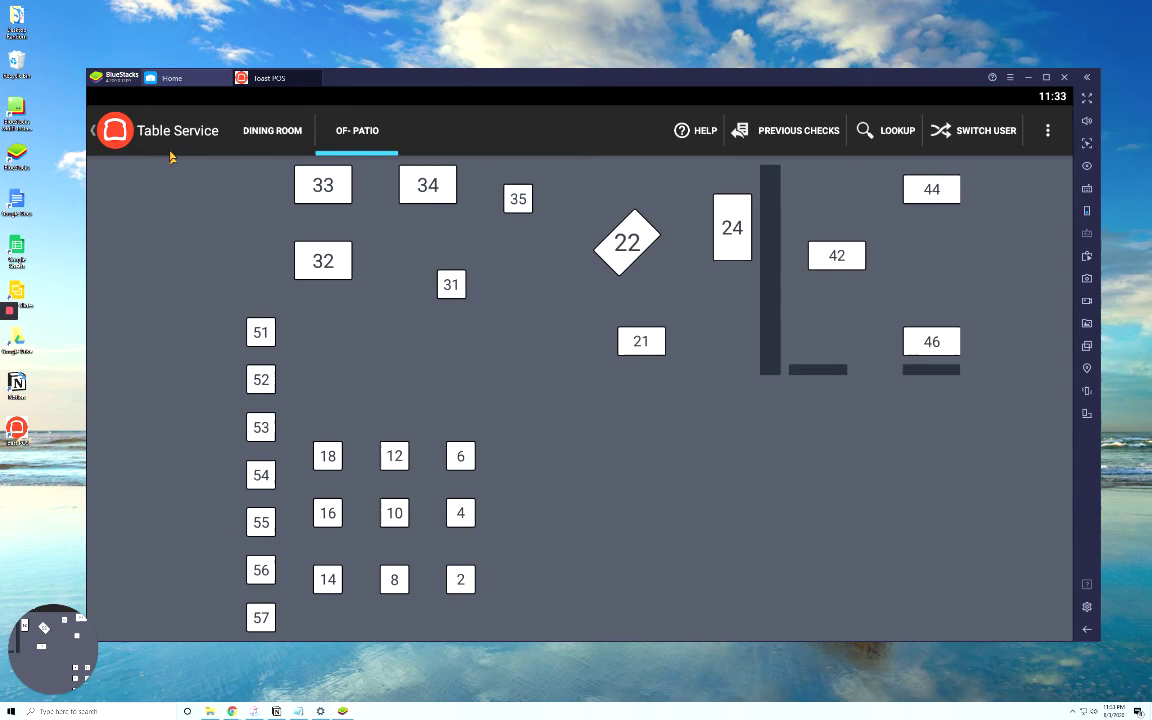
left_click(186, 132)
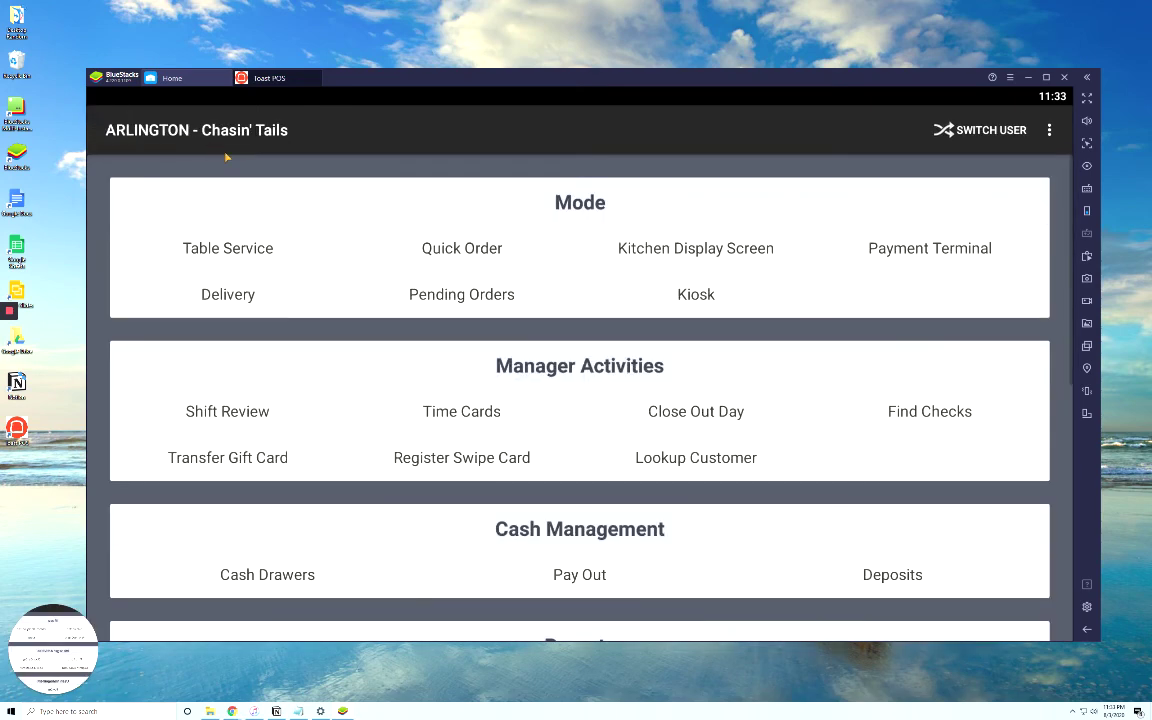
left_click(708, 299)
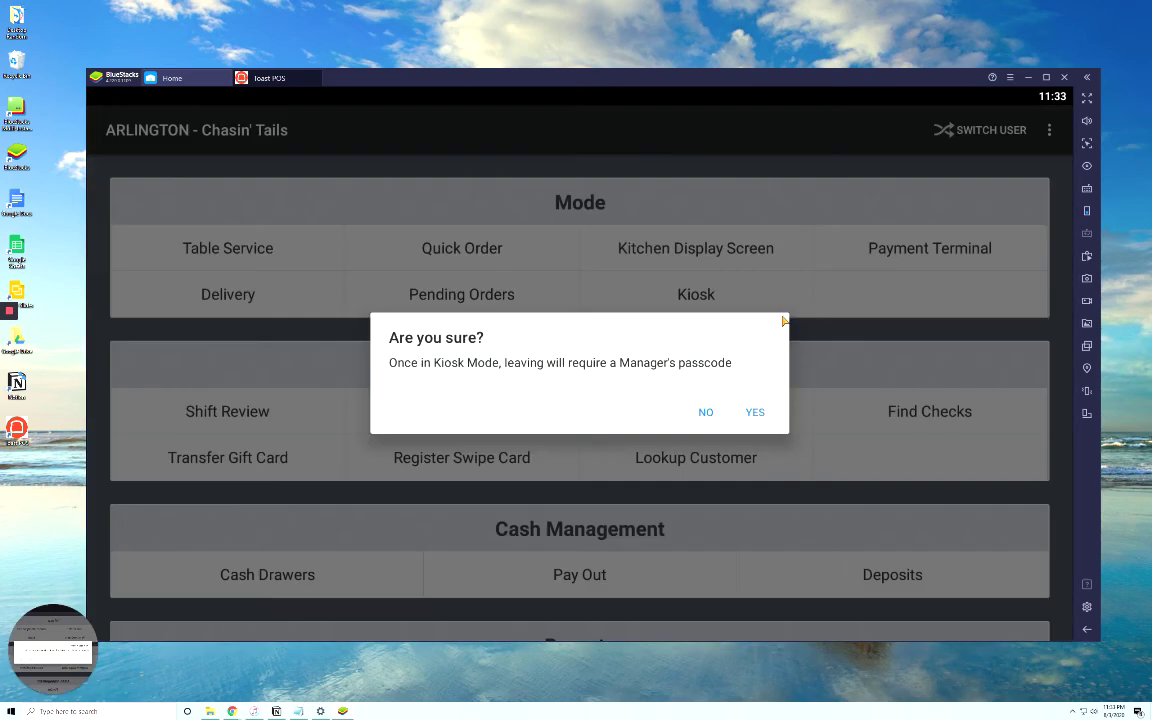
left_click(755, 413)
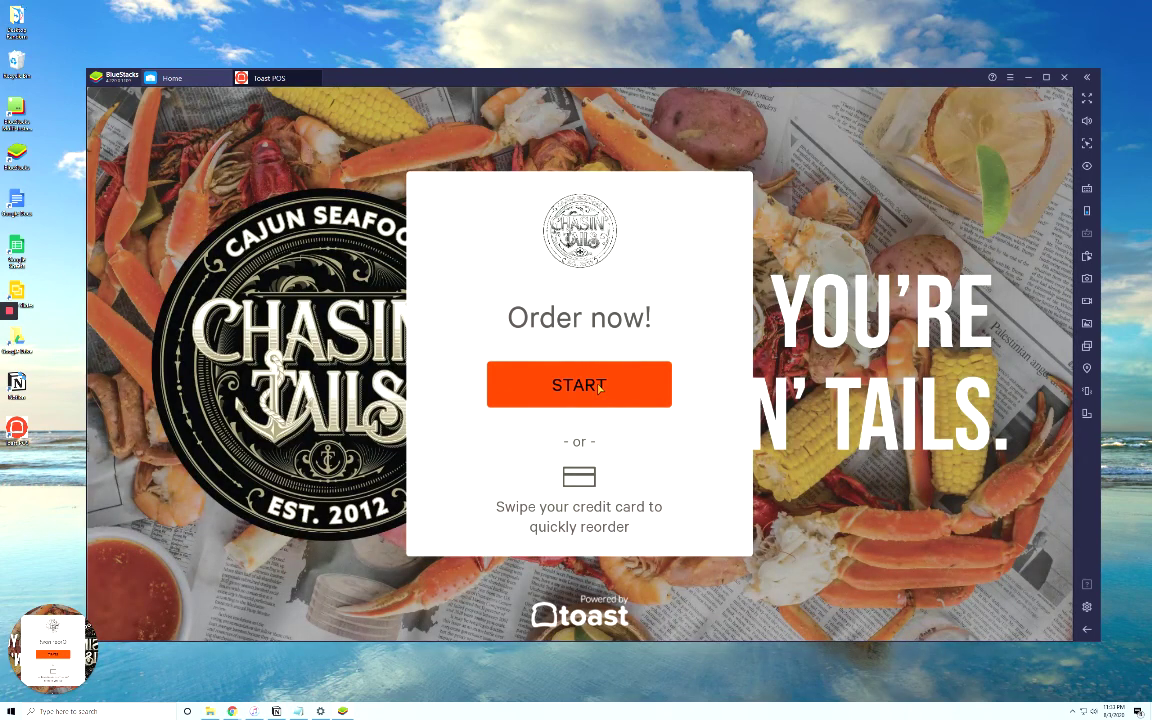
left_click(599, 388)
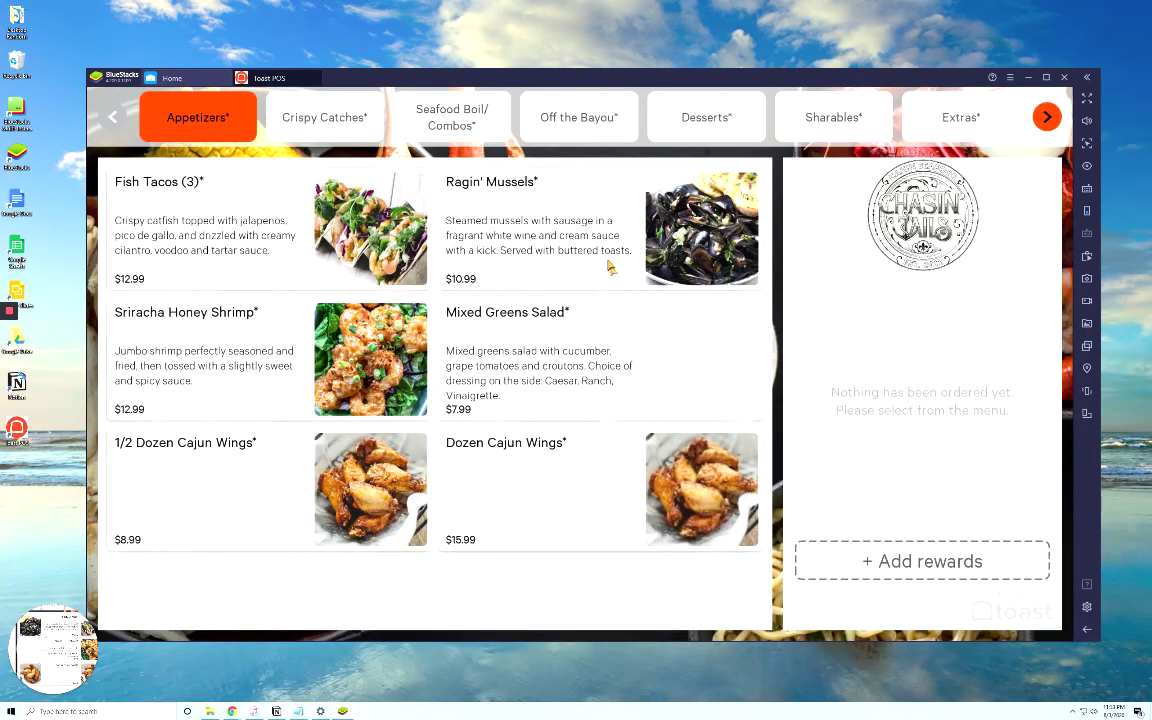
- Browse the kiosk menu categories from Crispy Catches through Seafood Boil/Combos, Off the Bayou, Desserts and Sharables to Extras
left_click(340, 125)
left_click(452, 118)
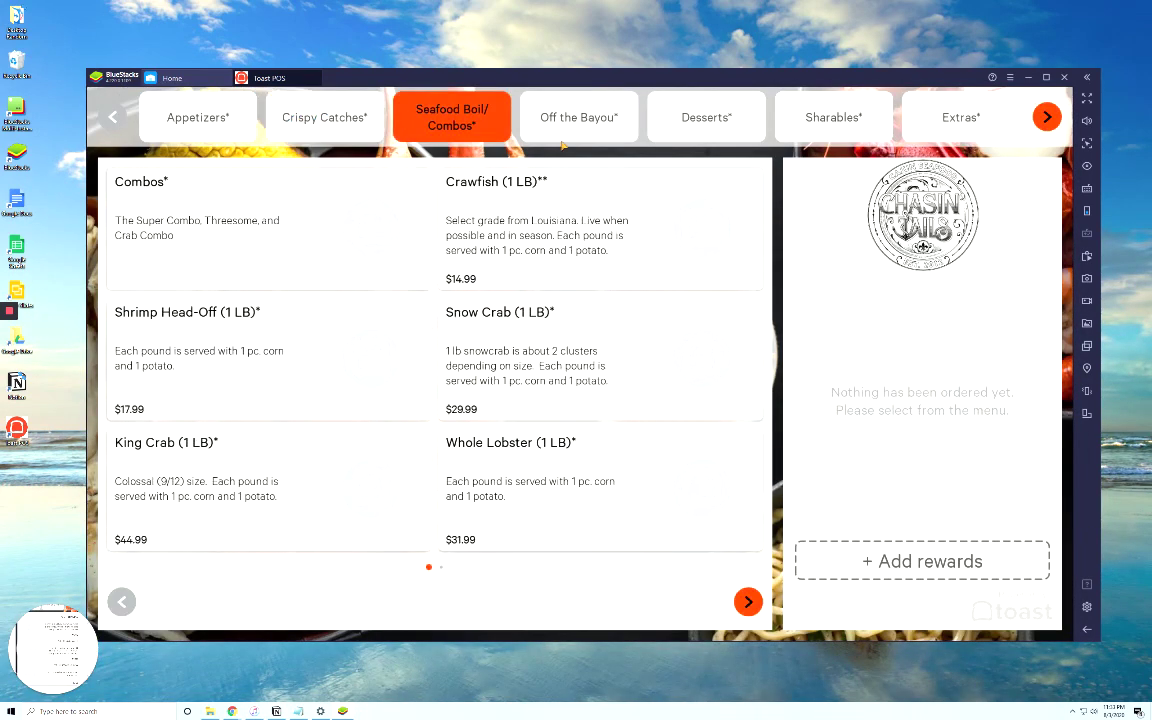
left_click(579, 118)
left_click(706, 118)
left_click(826, 118)
left_click(960, 118)
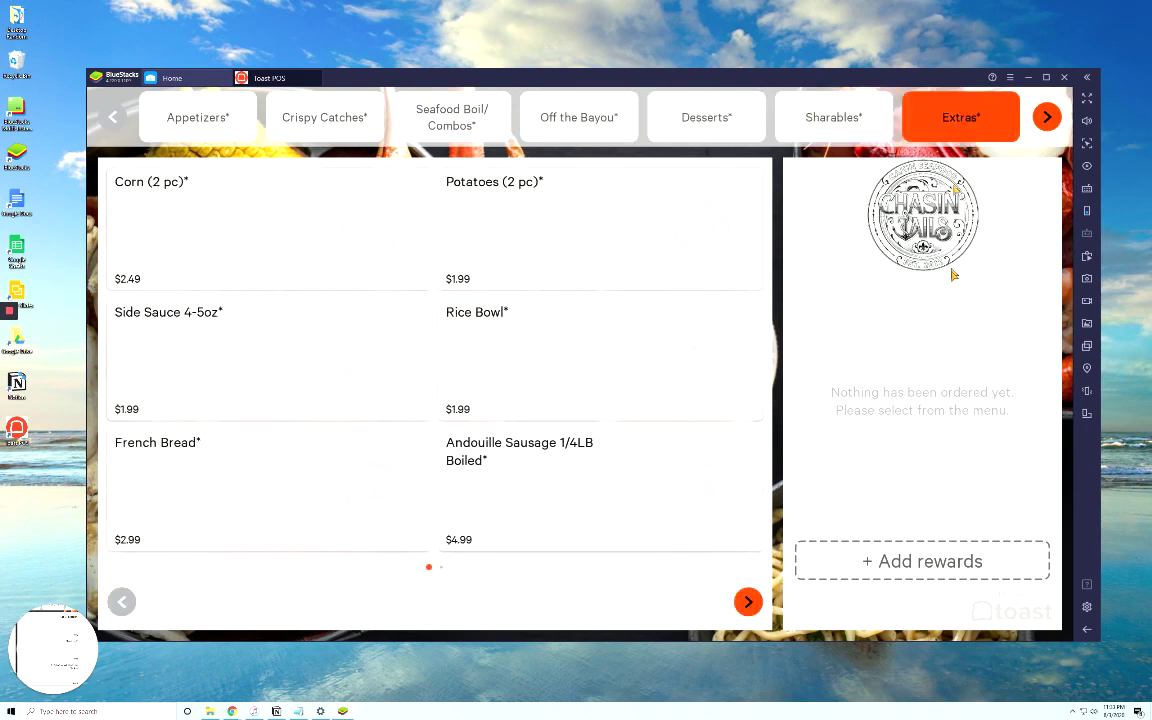
- Exit Kiosk mode by entering and submitting the manager passcode
left_click(1014, 612)
left_click(570, 365)
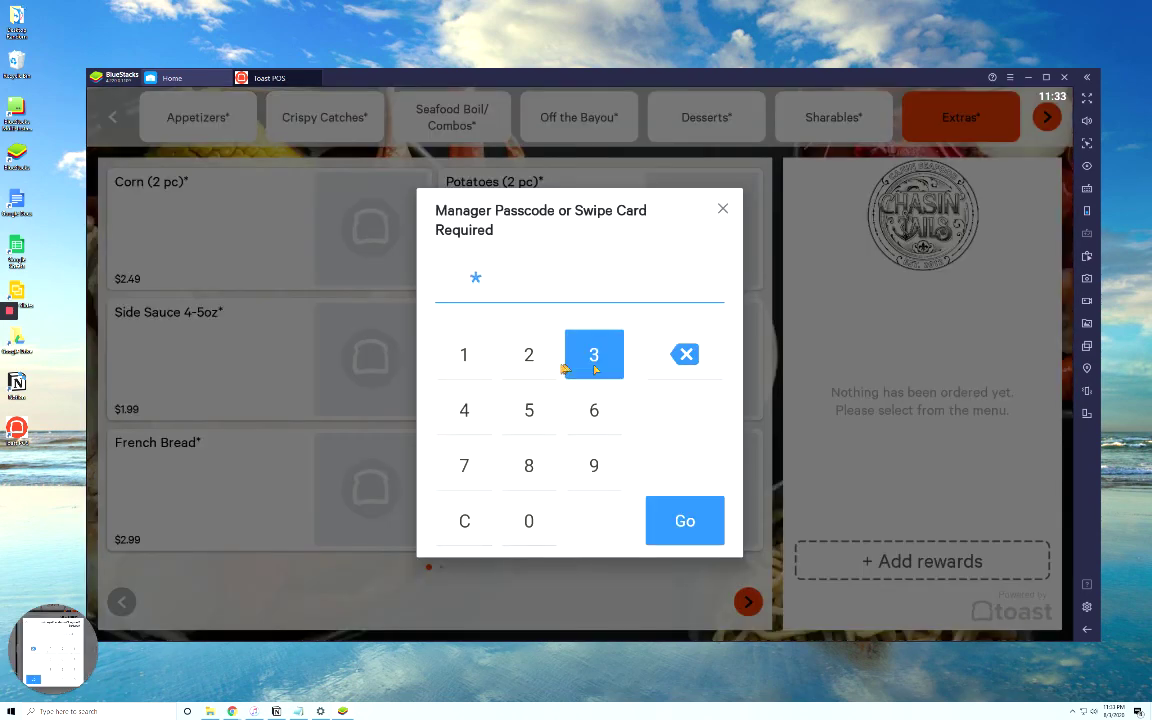
left_click(594, 412)
left_click(602, 467)
left_click(529, 412)
left_click(510, 372)
left_click(597, 410)
left_click(678, 505)
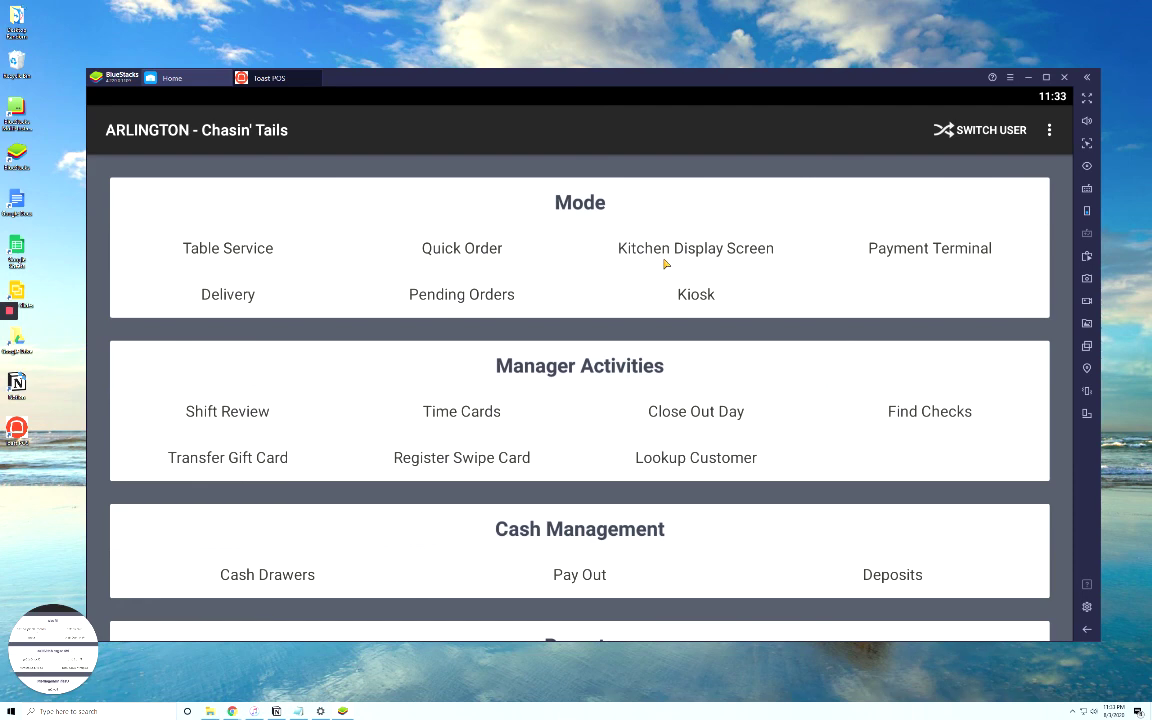
- Configure the Kitchen Display Screen as an expediter screen, then view it and return to the main mode screen
left_click(662, 250)
left_click(407, 495)
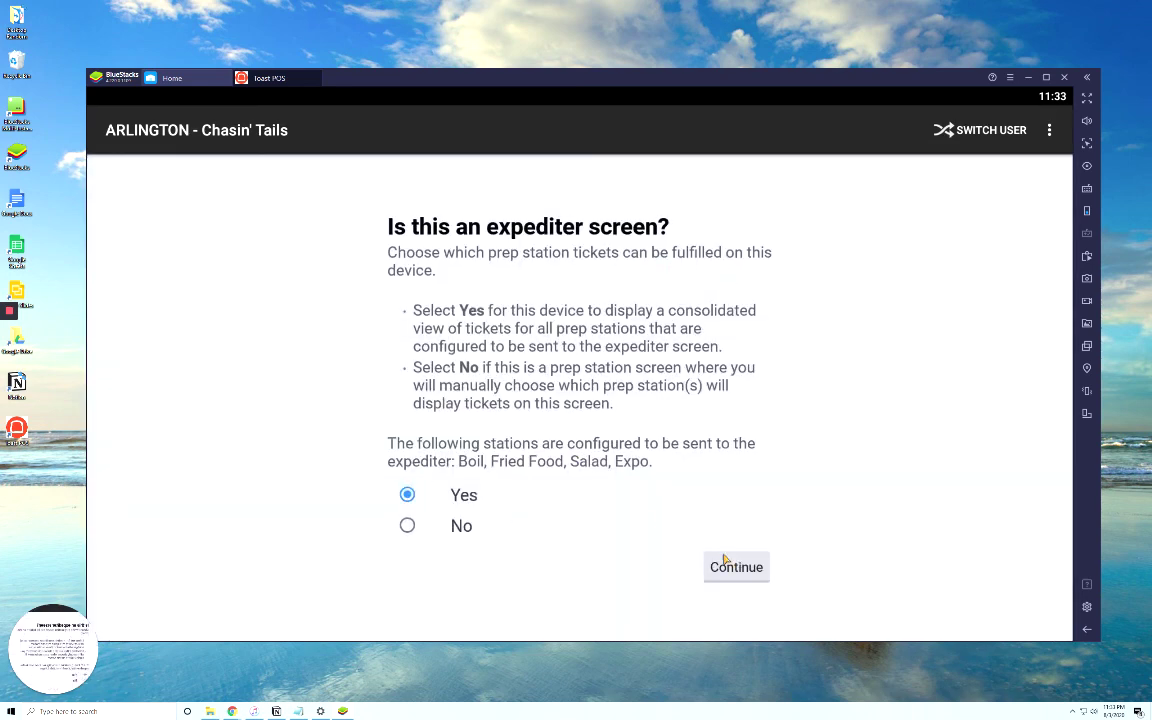
left_click(730, 566)
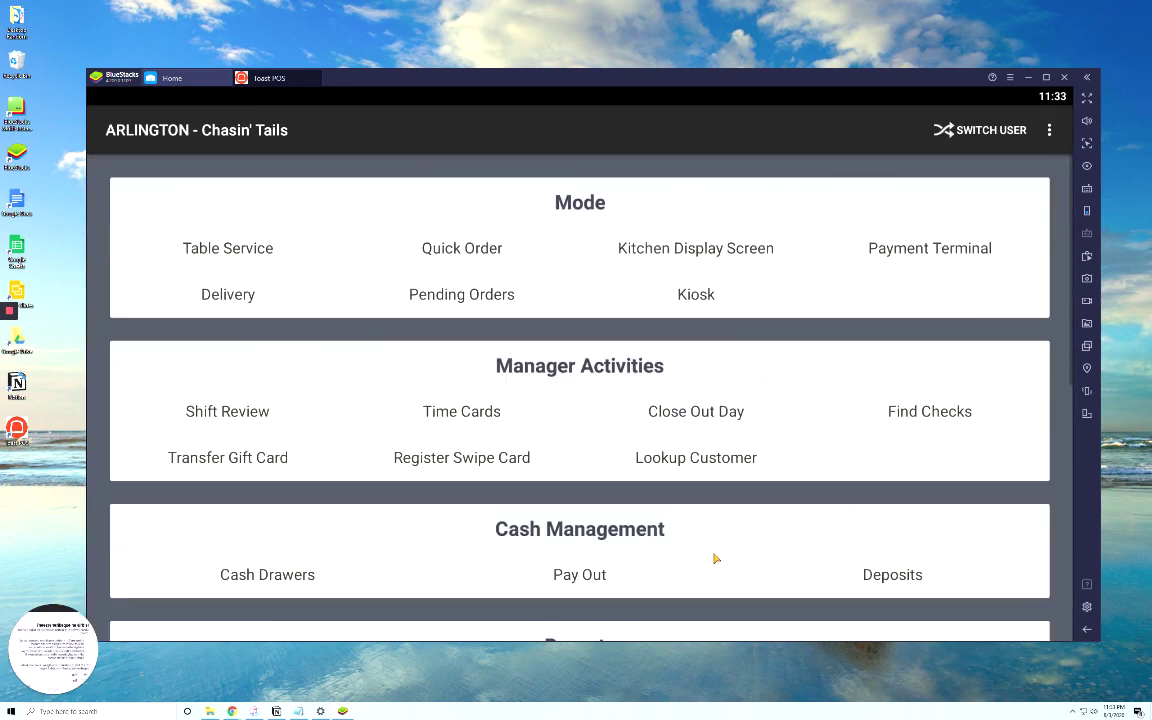
left_click(648, 264)
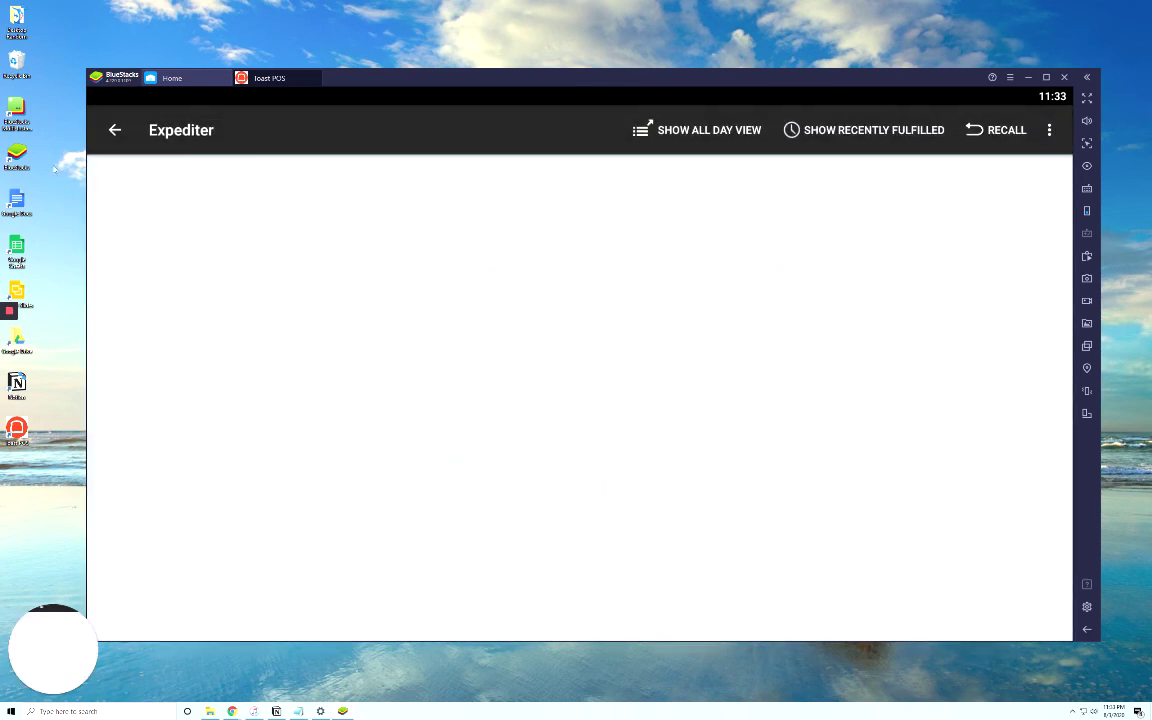
left_click(115, 131)
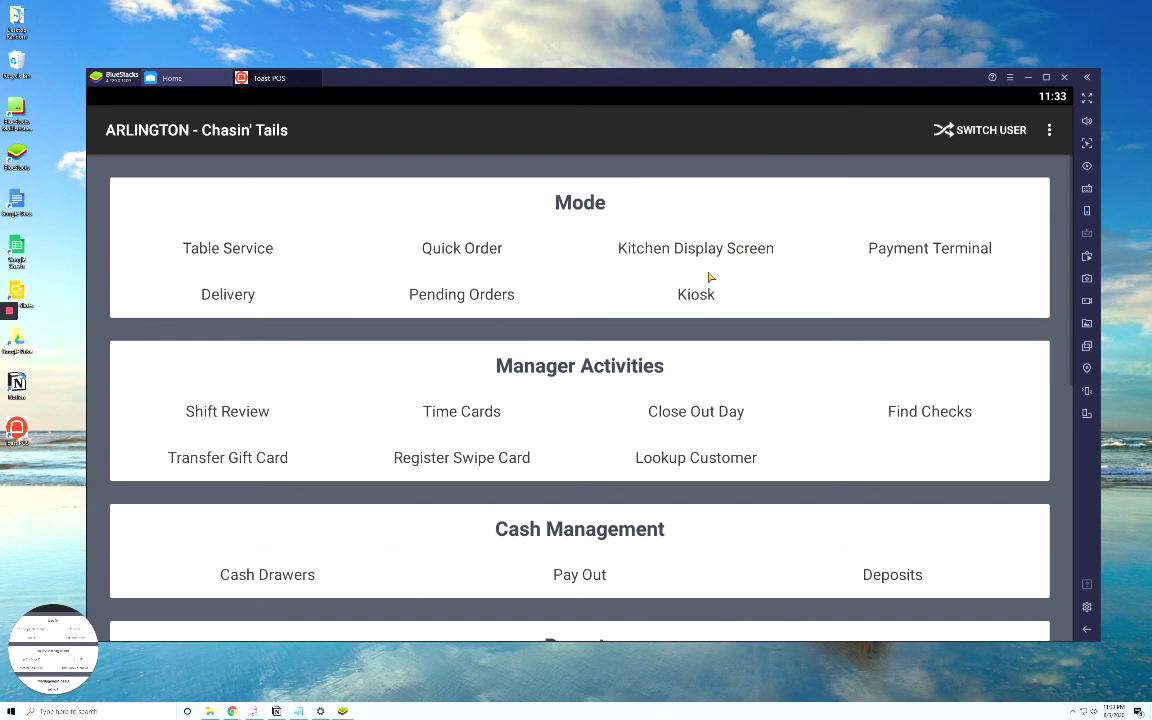